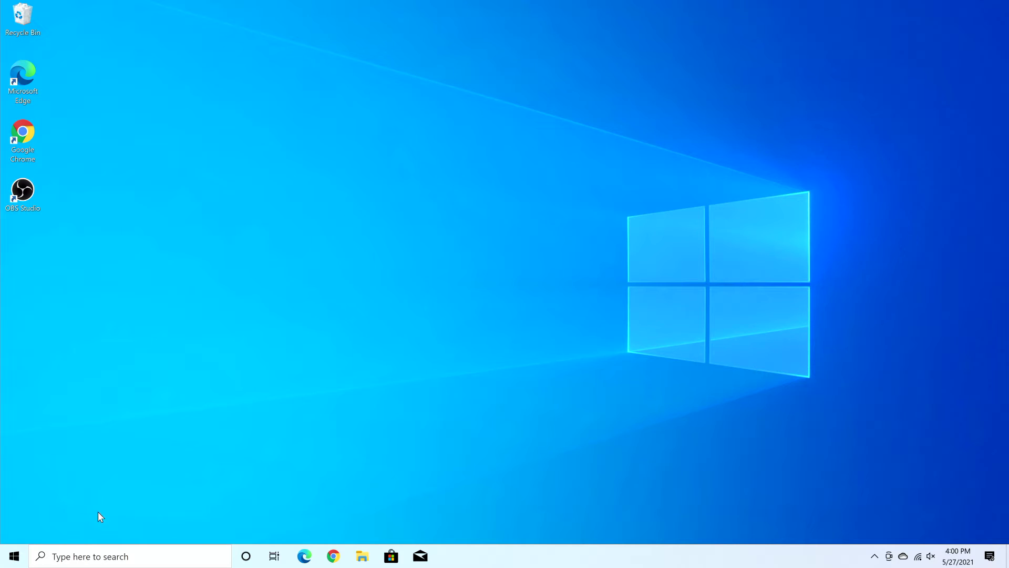
# - Search the Windows 10 Start menu for 'game bar' and launch Xbox Game Bar
pyautogui.rightClick(82, 555)
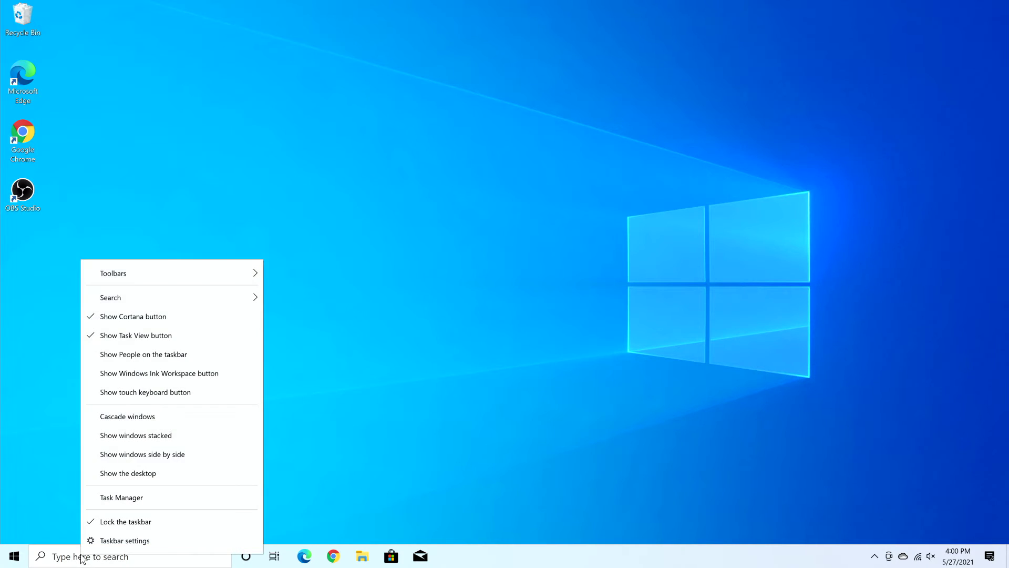
pyautogui.rightClick(9, 515)
pyautogui.rightClick(14, 556)
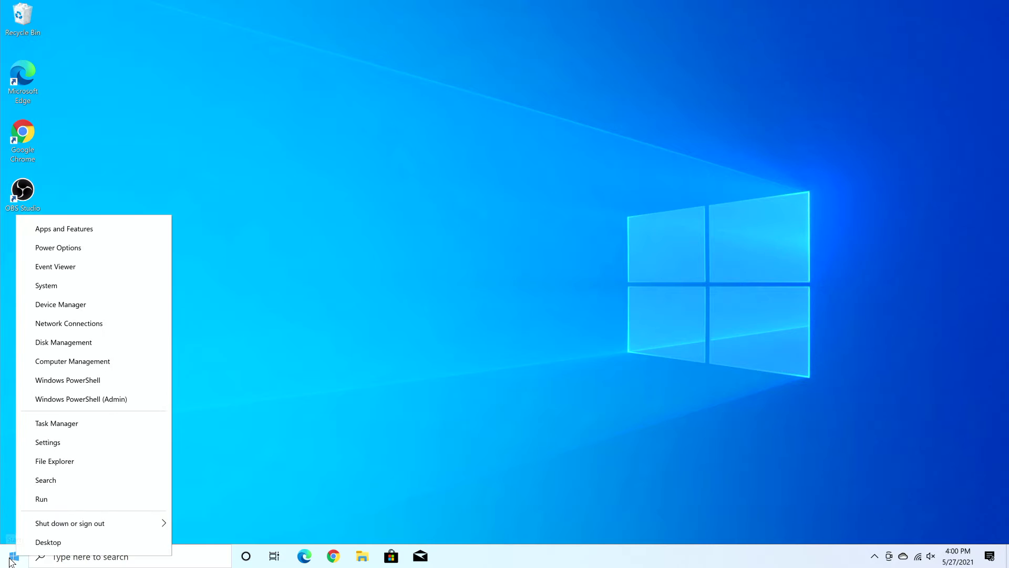
pyautogui.rightClick(16, 558)
pyautogui.click(15, 560)
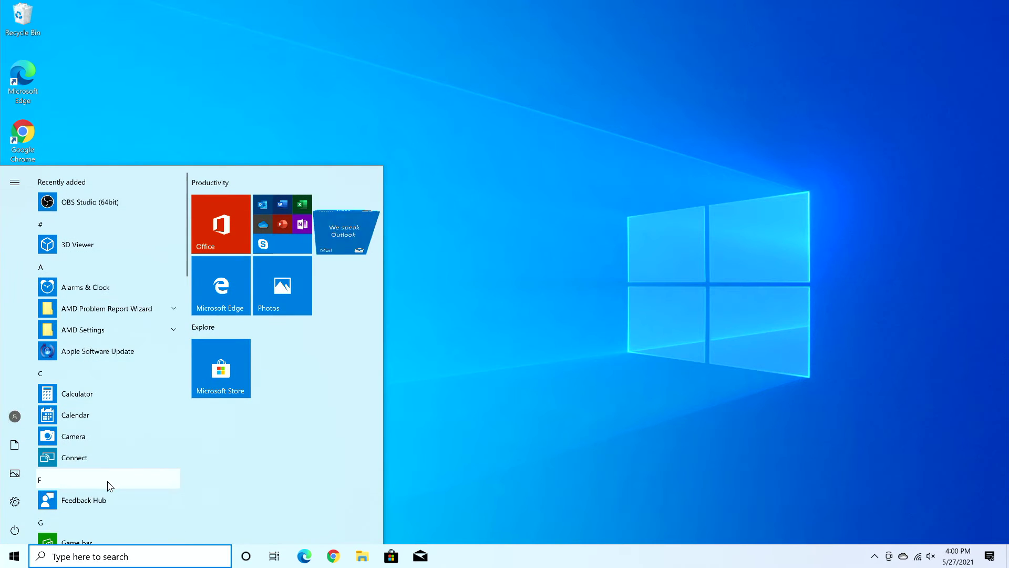
pyautogui.write('game bar')
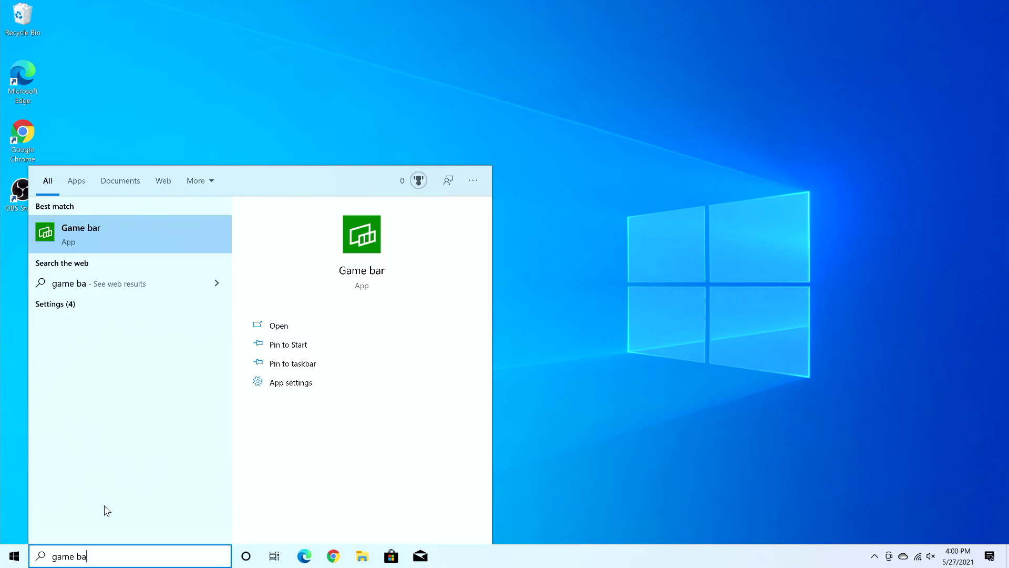
pyautogui.click(72, 235)
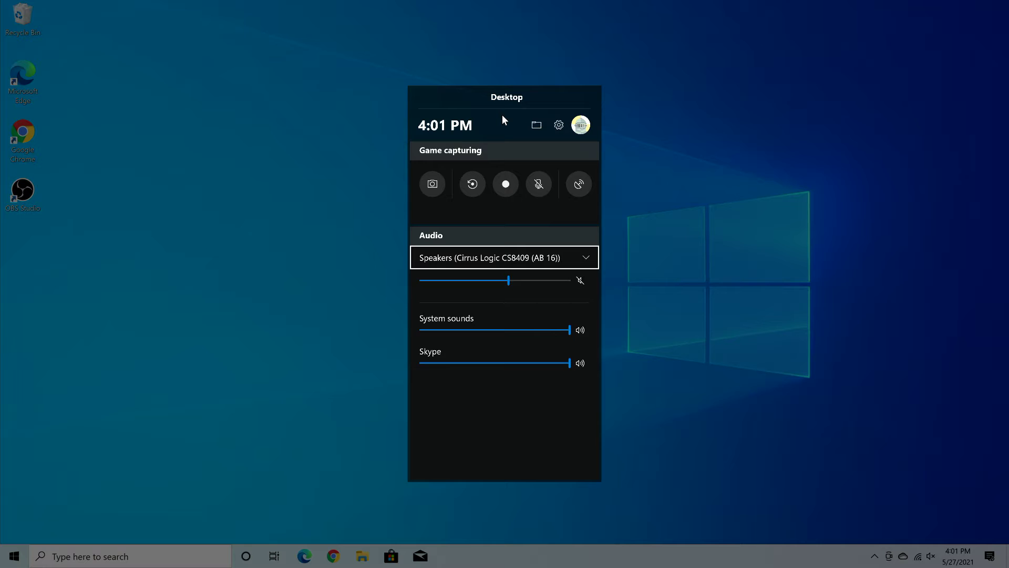
# - Try recording the desktop with Game Bar, dismiss the gaming-features warning, and try again
pyautogui.click(503, 189)
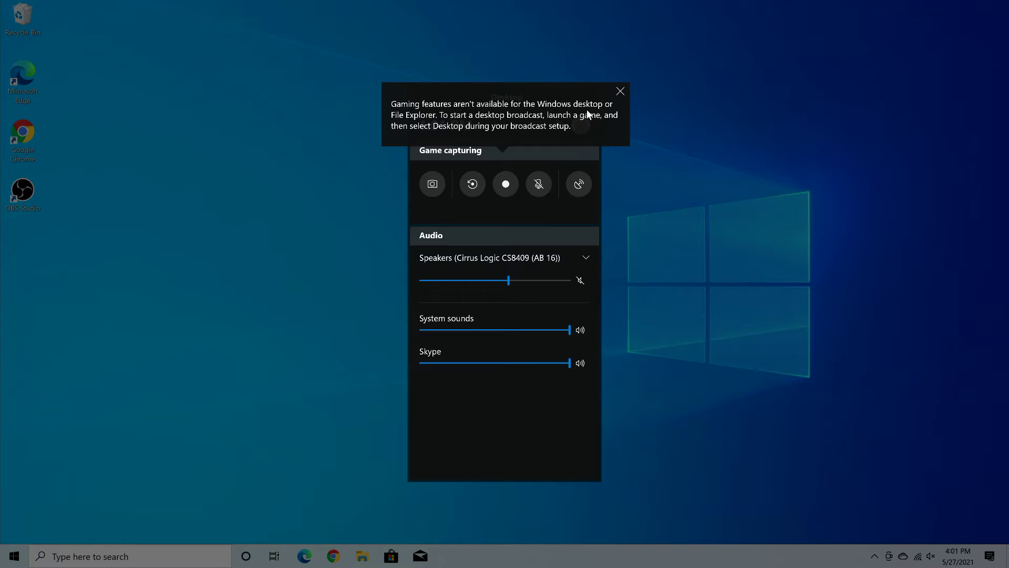
pyautogui.click(621, 91)
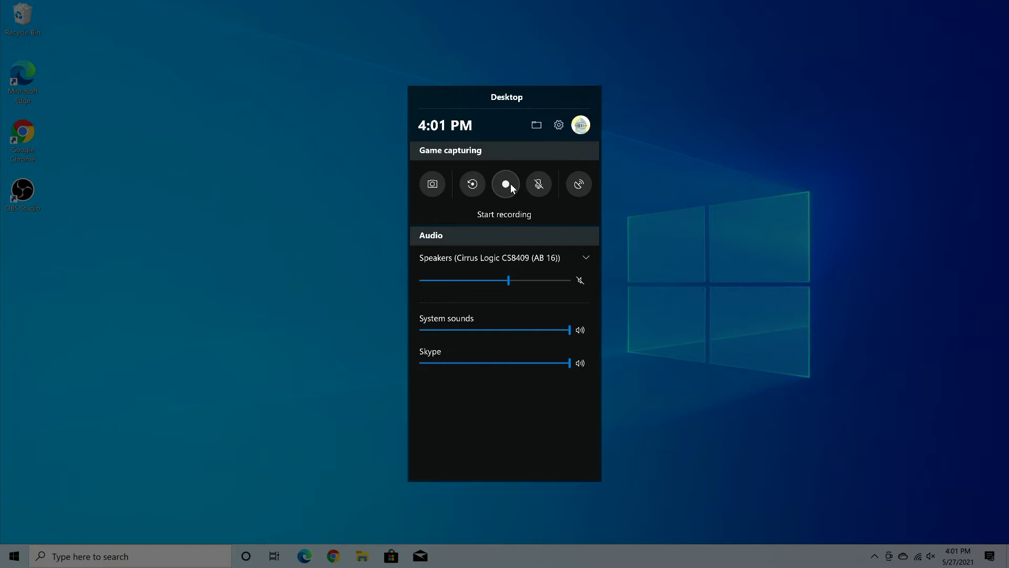
pyautogui.click(506, 183)
# - Dismiss the Game Bar overlay and launch the Xbox app from Windows search
pyautogui.click(56, 547)
pyautogui.click(74, 555)
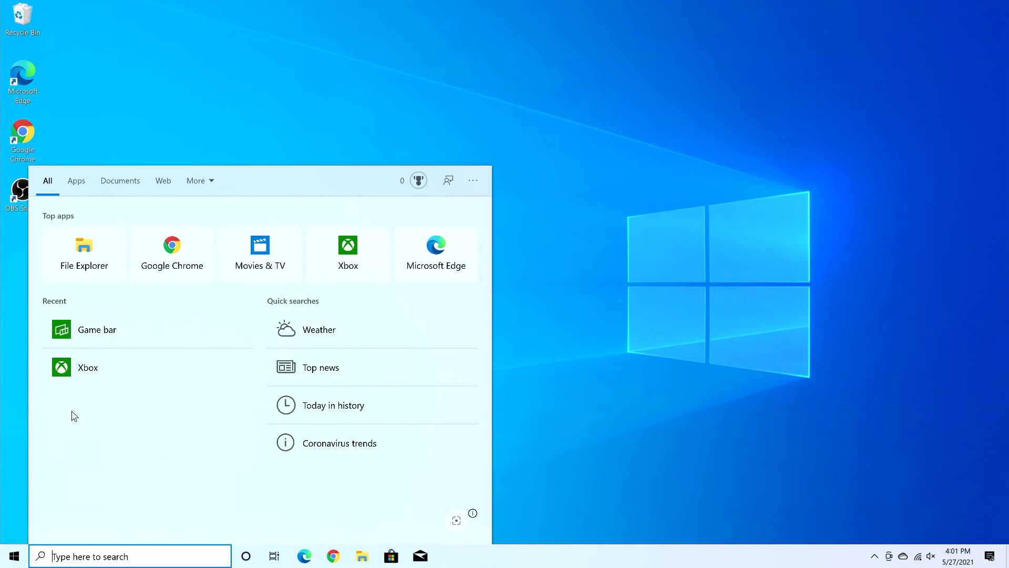
pyautogui.click(80, 372)
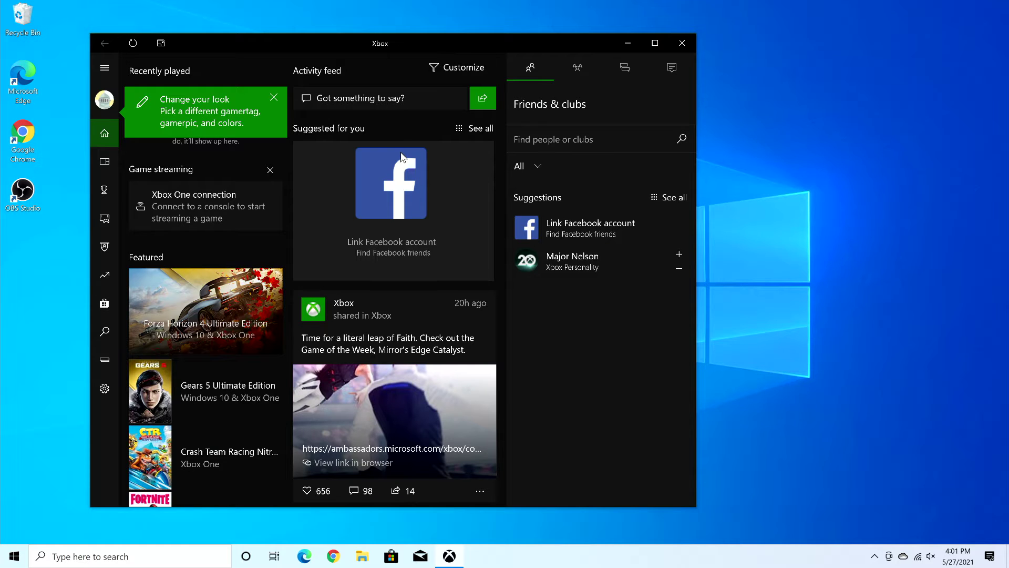
# - Record a short Game Bar clip of the Xbox window with Win+G, then close Game Bar and the app
pyautogui.press('super+g')
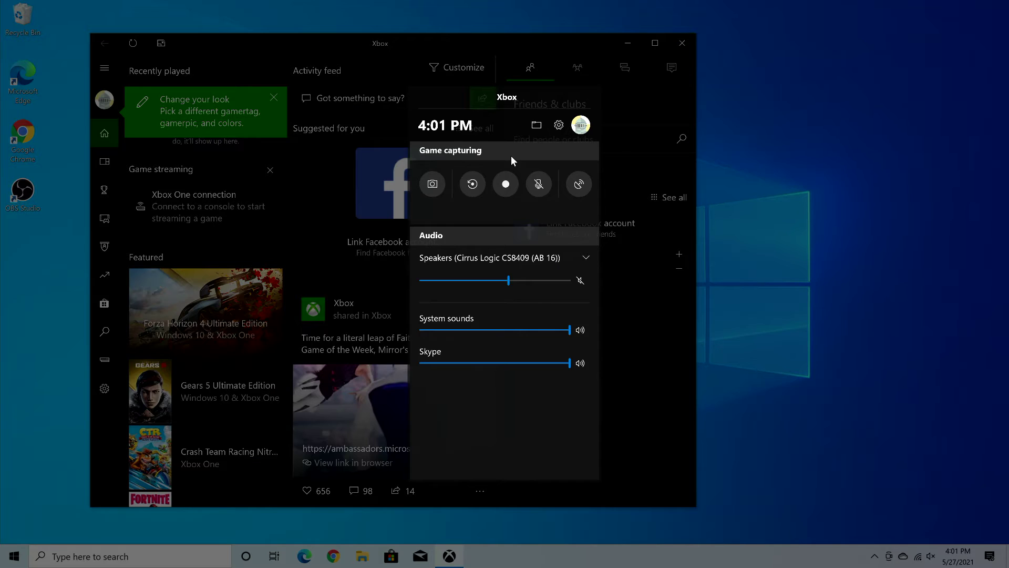
pyautogui.click(507, 185)
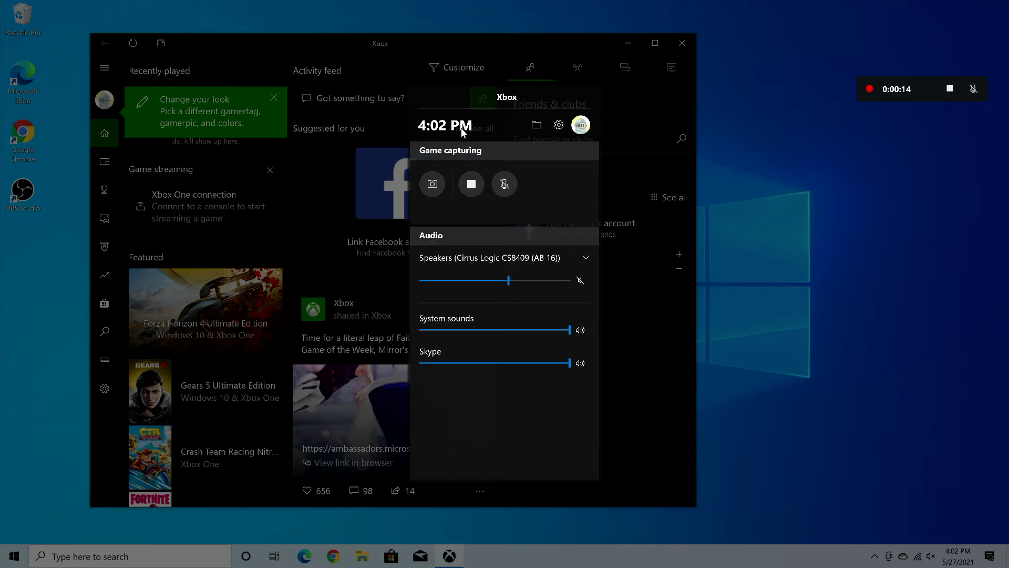
pyautogui.click(472, 187)
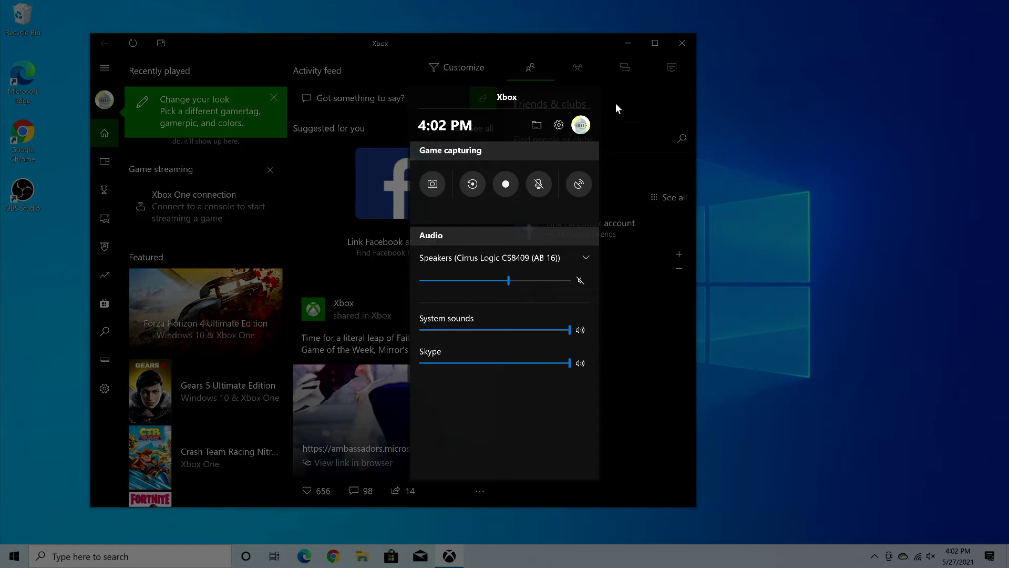
pyautogui.click(680, 48)
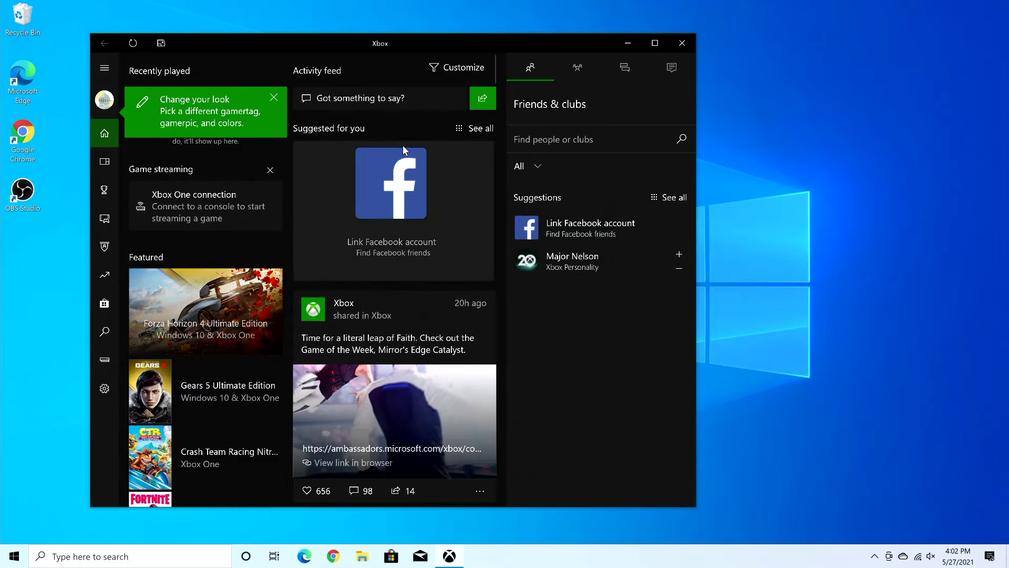
pyautogui.click(684, 46)
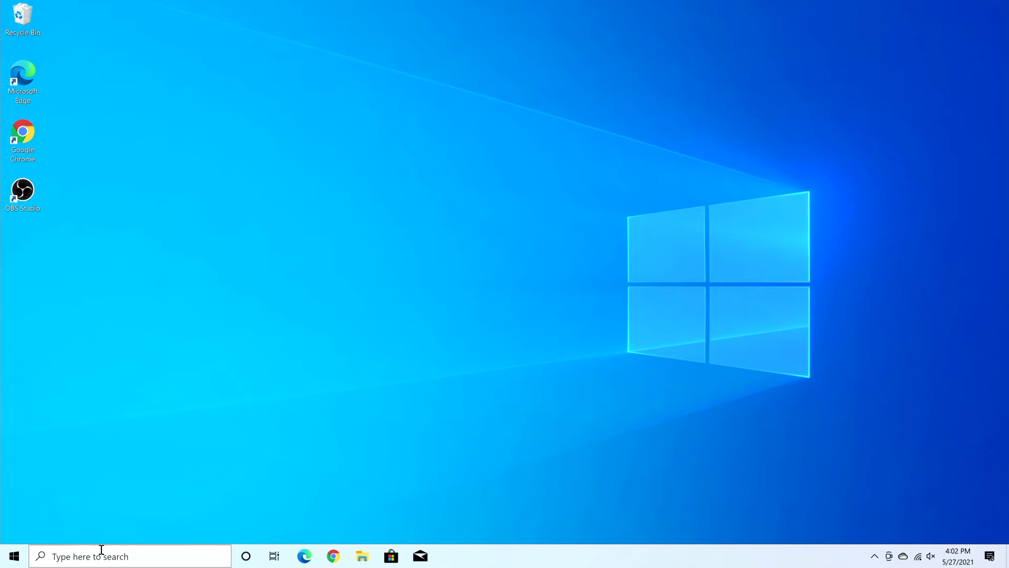
# - In Chrome, download the OBS Studio 26.1.1 Windows installer from obsproject.com
pyautogui.click(335, 557)
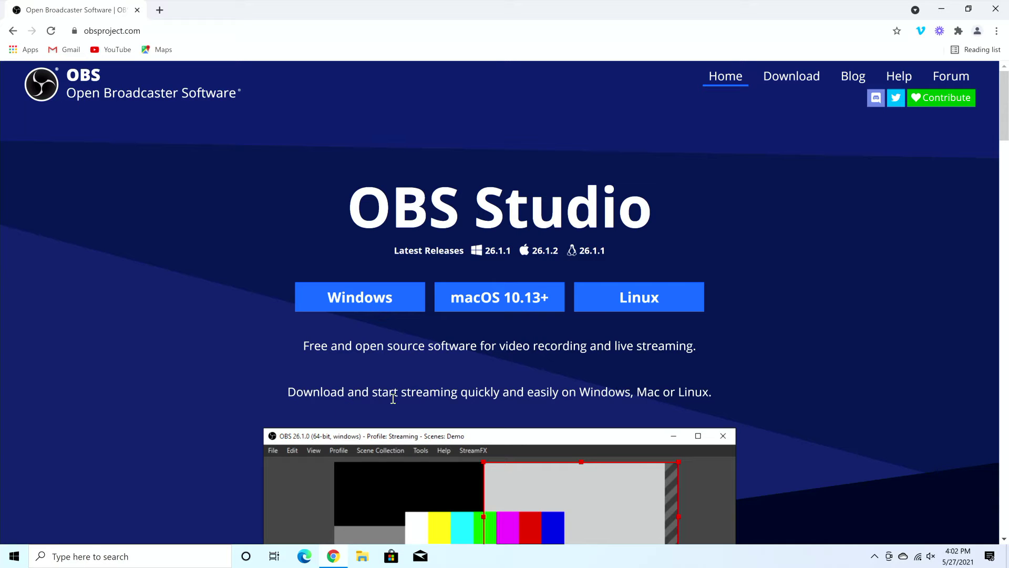
pyautogui.moveTo(402, 393); pyautogui.dragTo(465, 394)
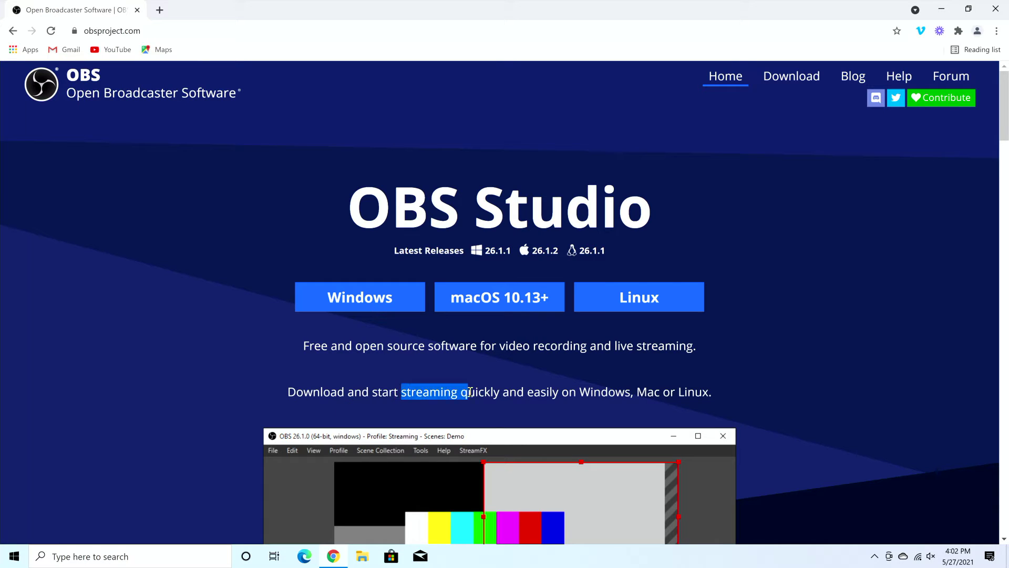
pyautogui.click(457, 355)
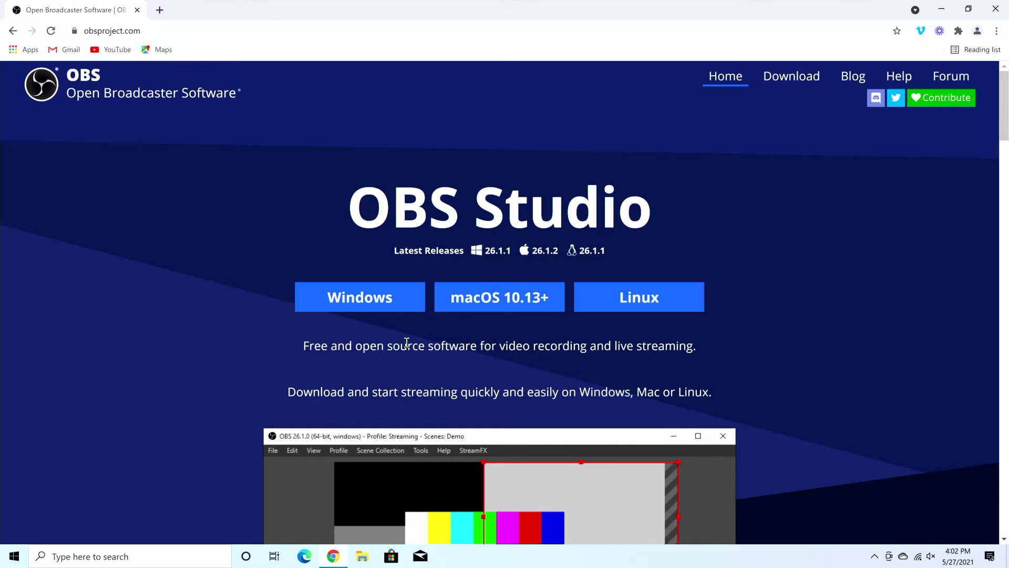
pyautogui.scroll(-2, 367, 297)
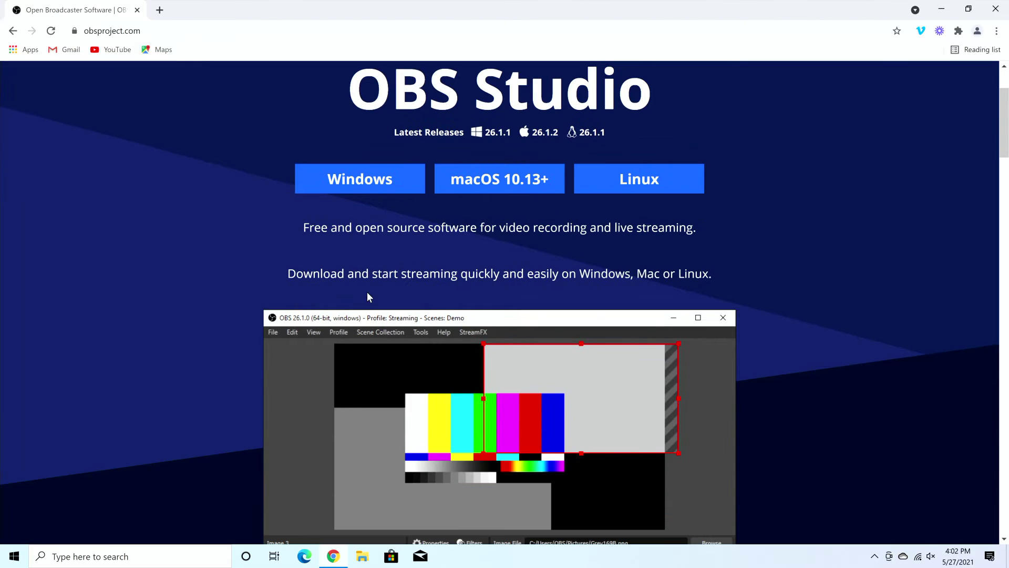
pyautogui.click(336, 180)
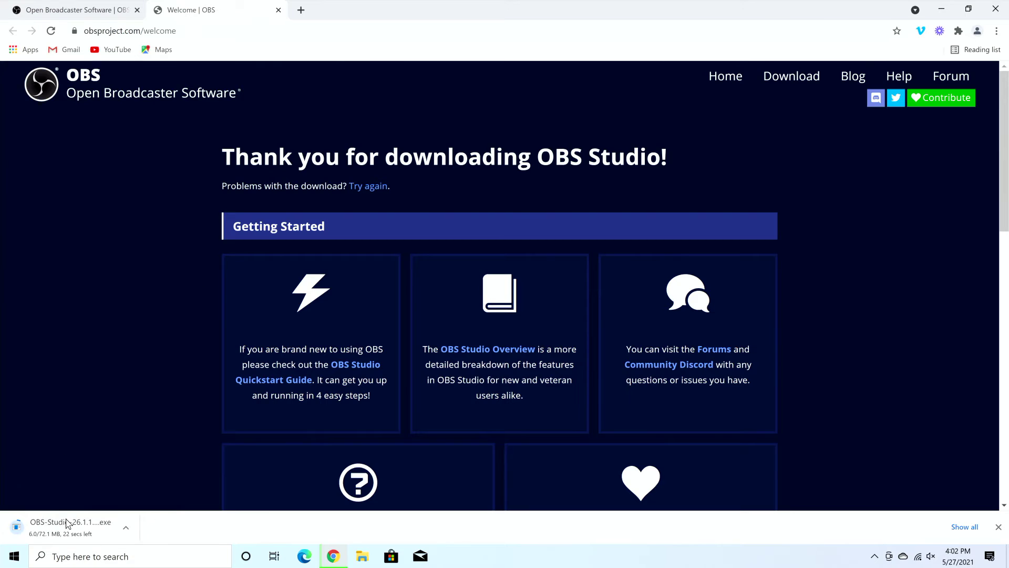
pyautogui.scroll(-1, 61, 509)
pyautogui.scroll(-2, 61, 509)
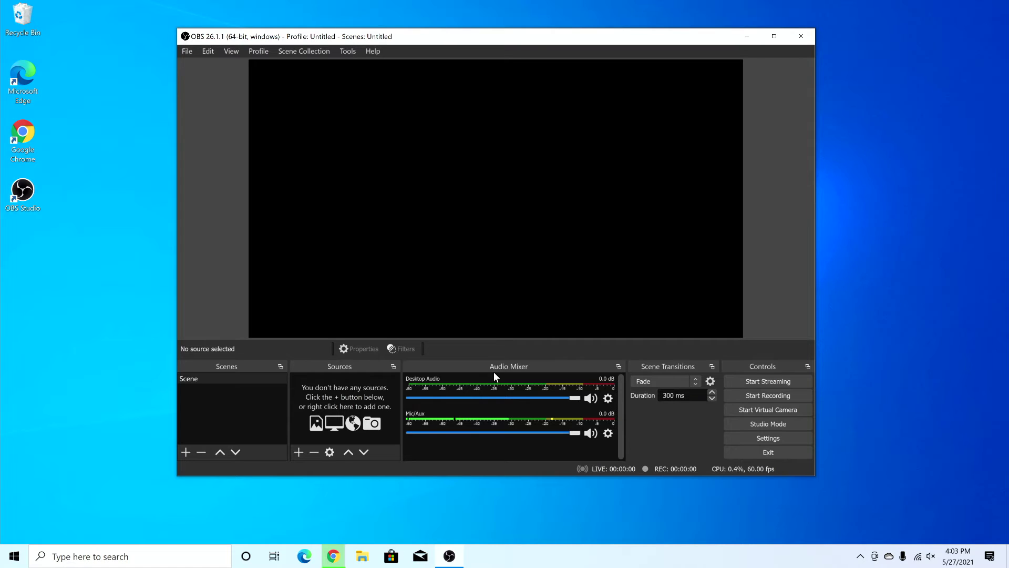
# - Add a Display Capture source named 'pc screen' that captures Display 1
pyautogui.click(298, 452)
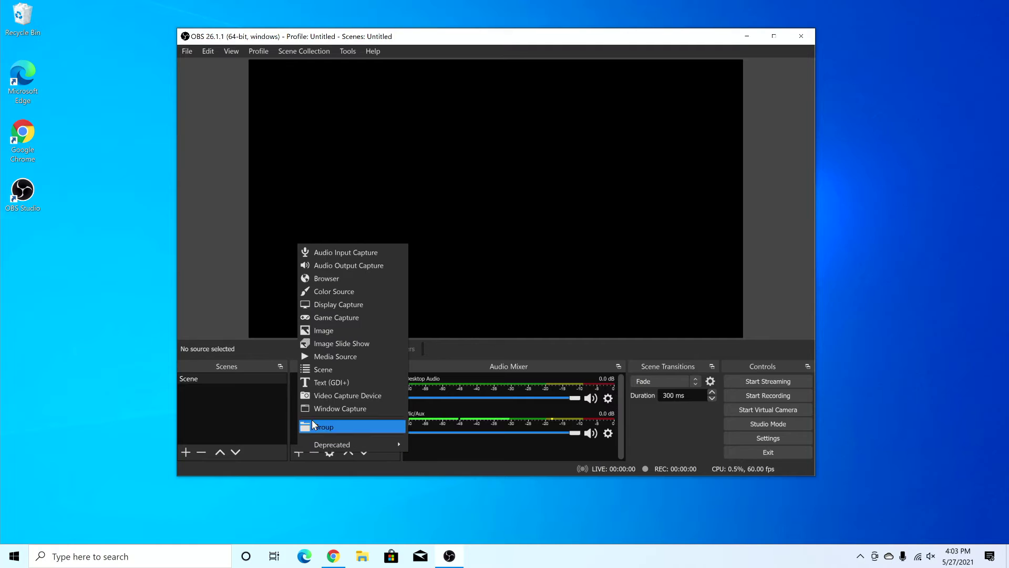
pyautogui.click(345, 304)
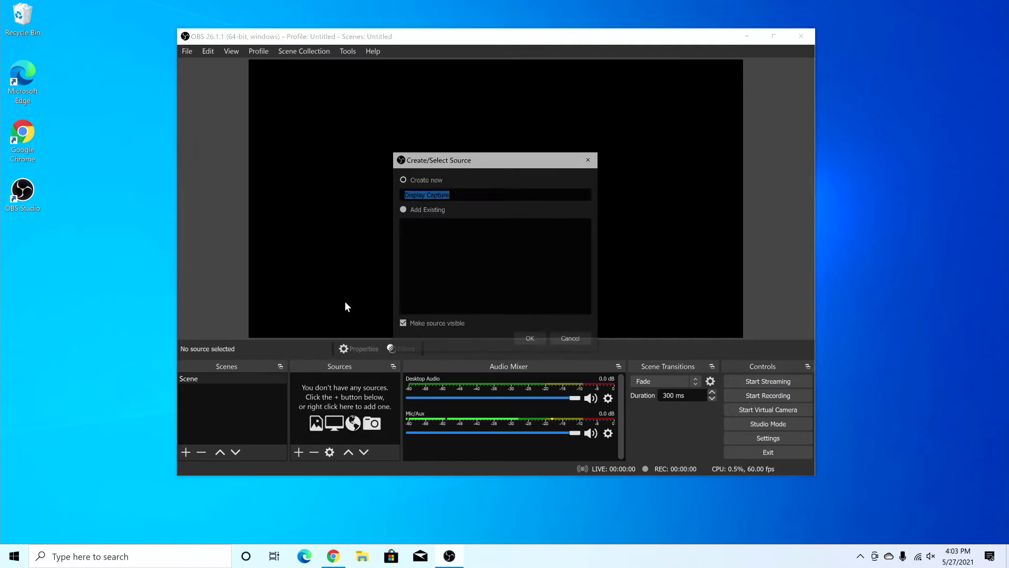
pyautogui.write('pc ')
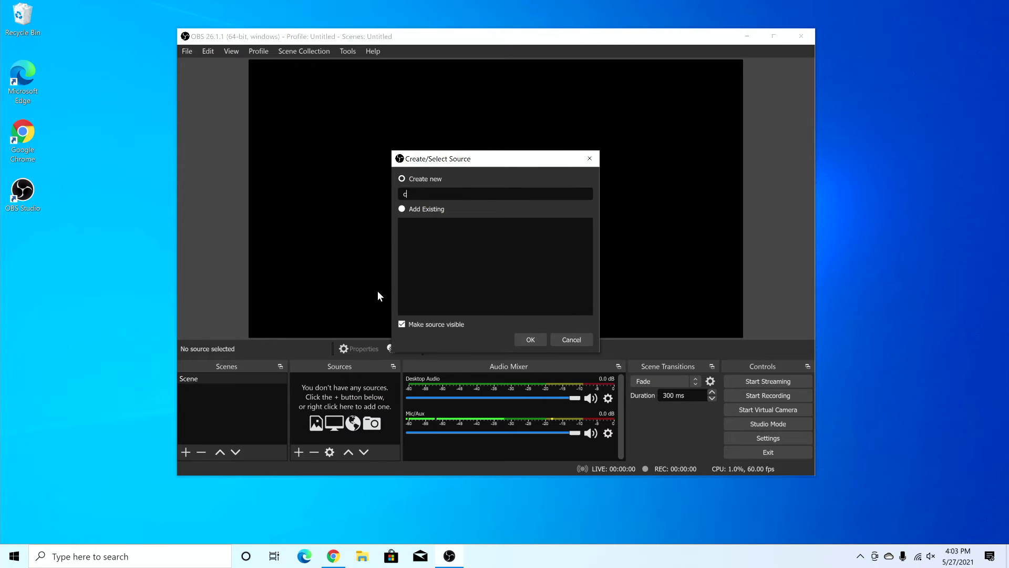
pyautogui.write('screen')
pyautogui.click(530, 340)
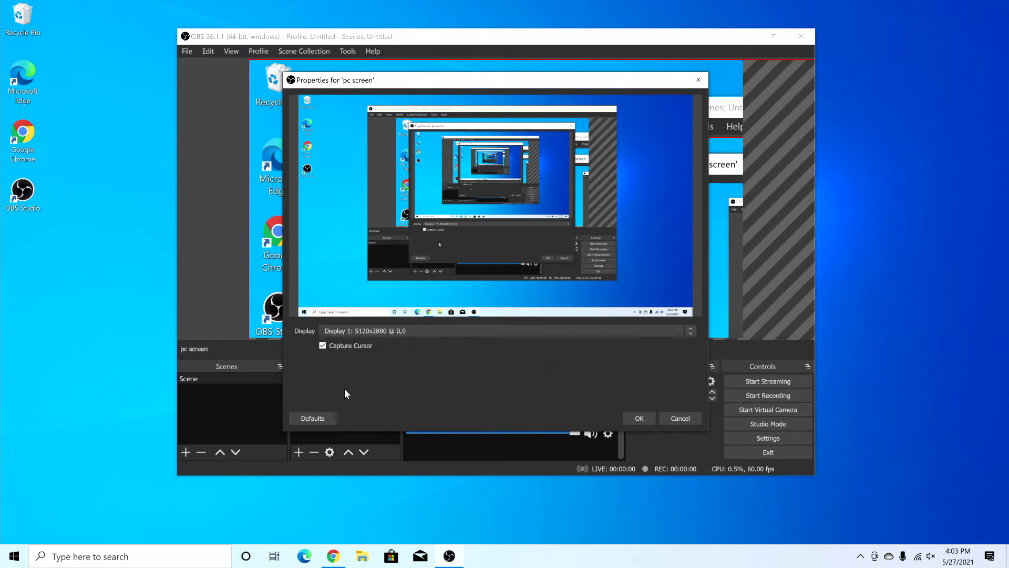
pyautogui.click(382, 331)
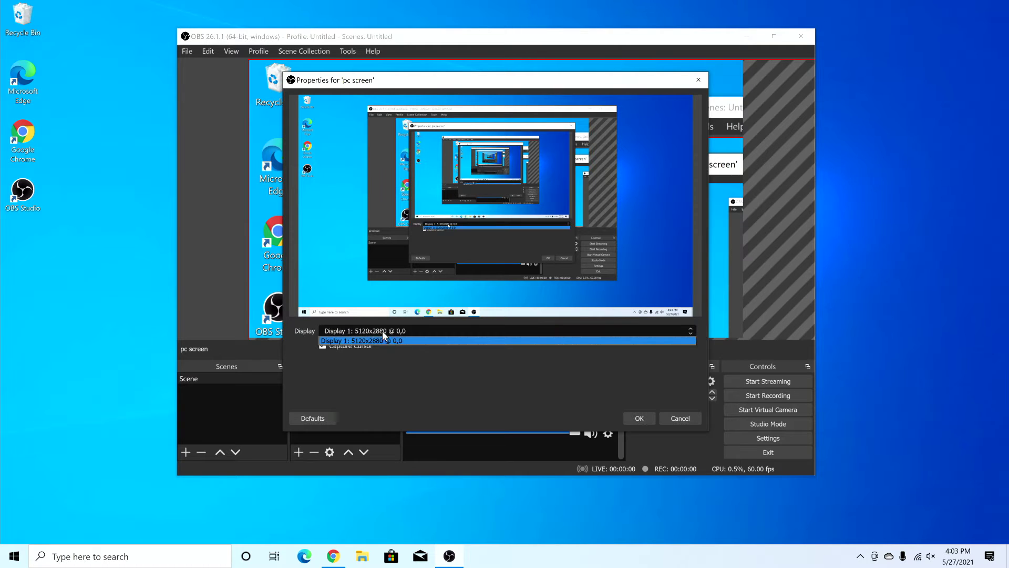
pyautogui.click(381, 332)
pyautogui.click(632, 414)
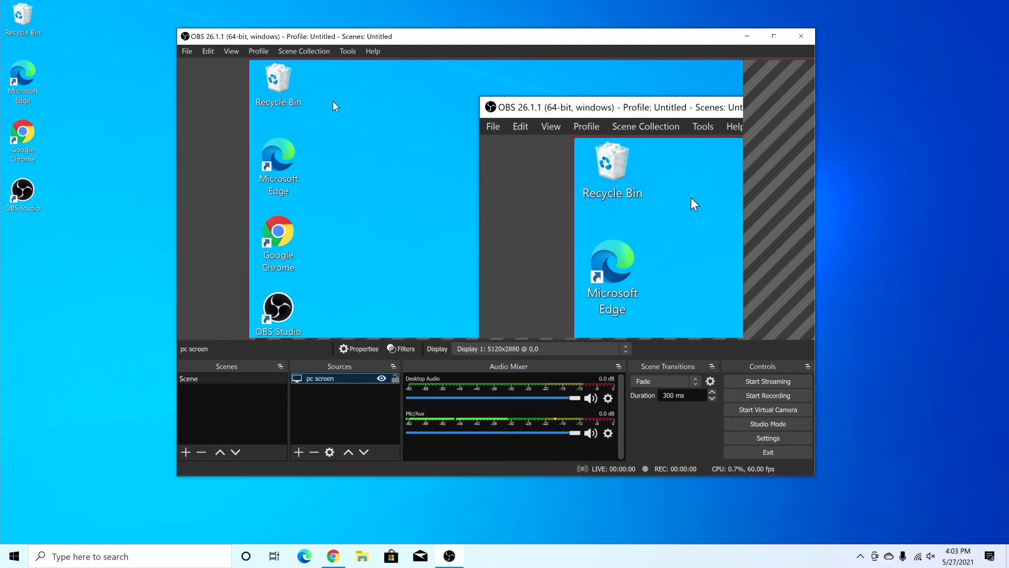
# - Resize the 'pc screen' capture by its handles so the full desktop and taskbar fit the canvas
pyautogui.moveTo(249, 60); pyautogui.dragTo(333, 92)
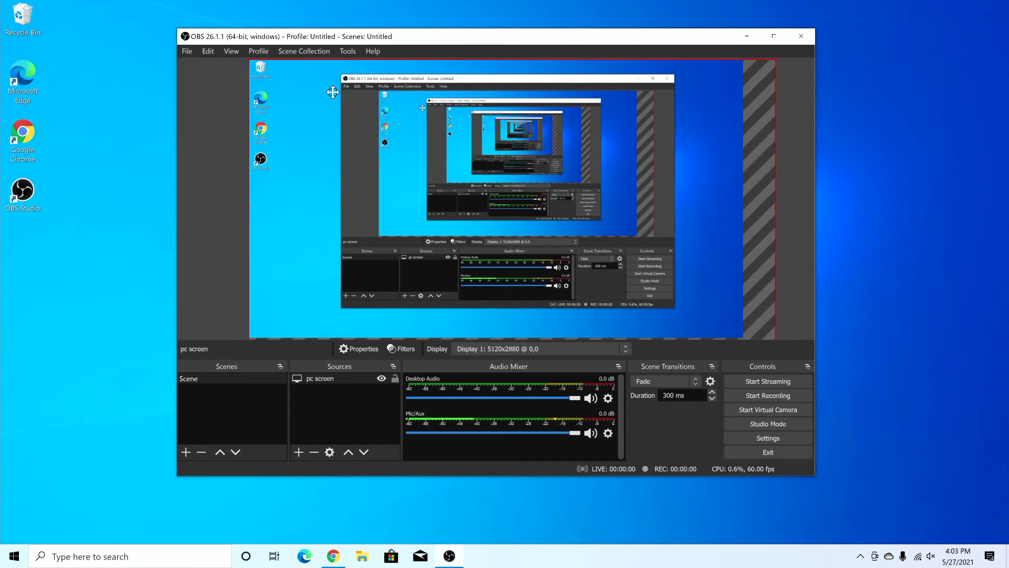
pyautogui.moveTo(776, 203); pyautogui.dragTo(742, 202)
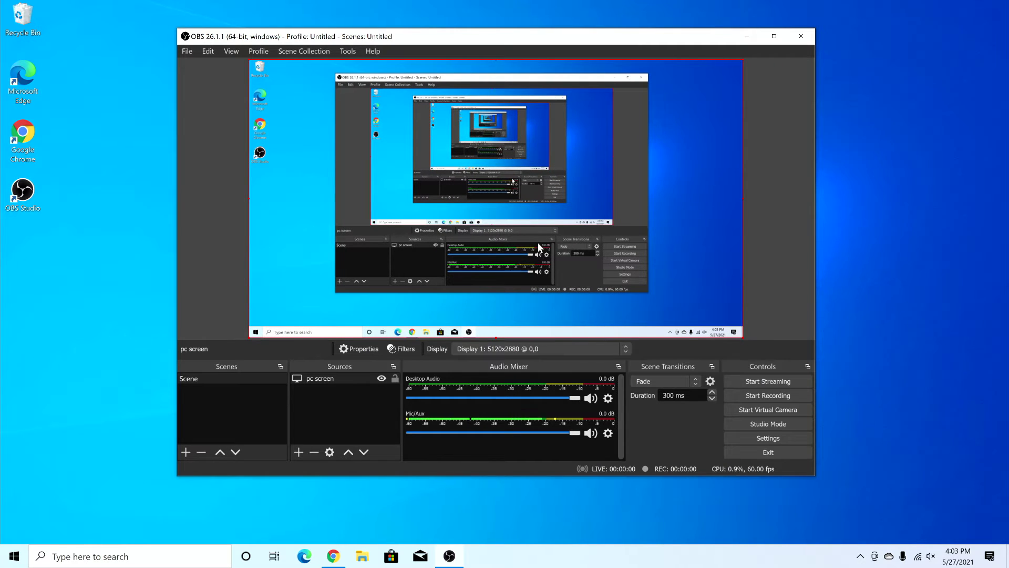
pyautogui.scroll(1, 662, 381)
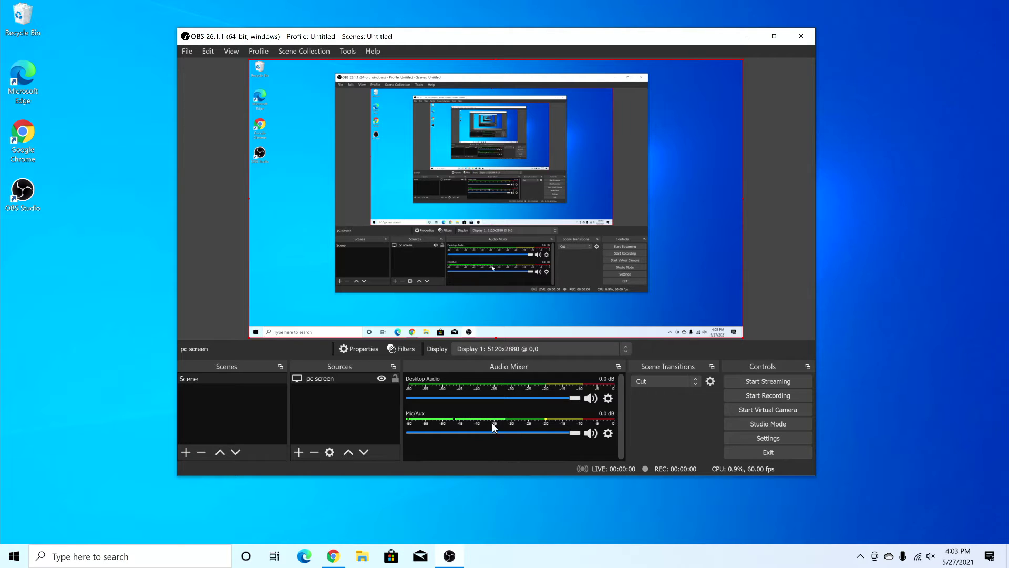
pyautogui.click(608, 433)
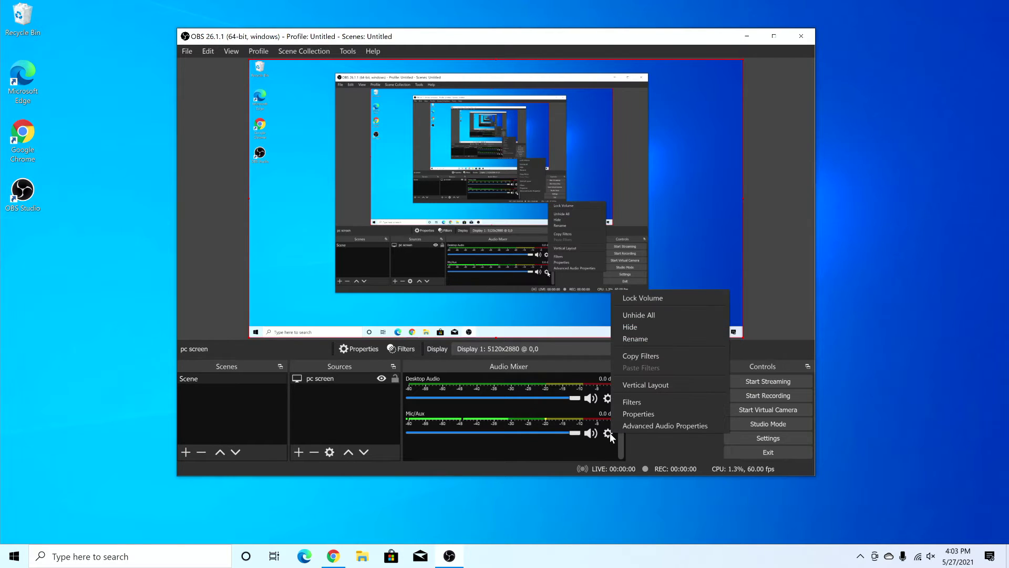
pyautogui.click(639, 414)
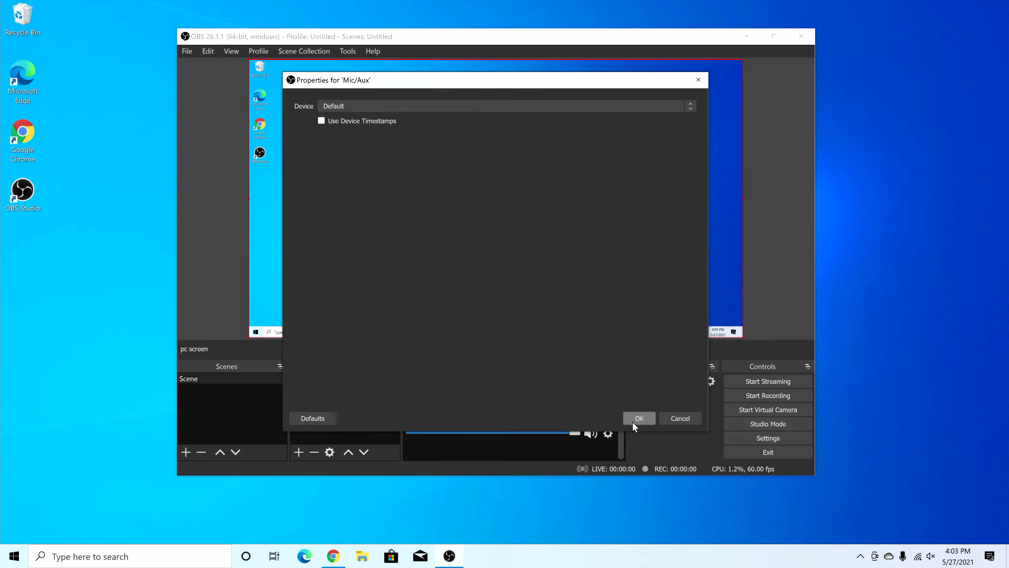
pyautogui.click(359, 105)
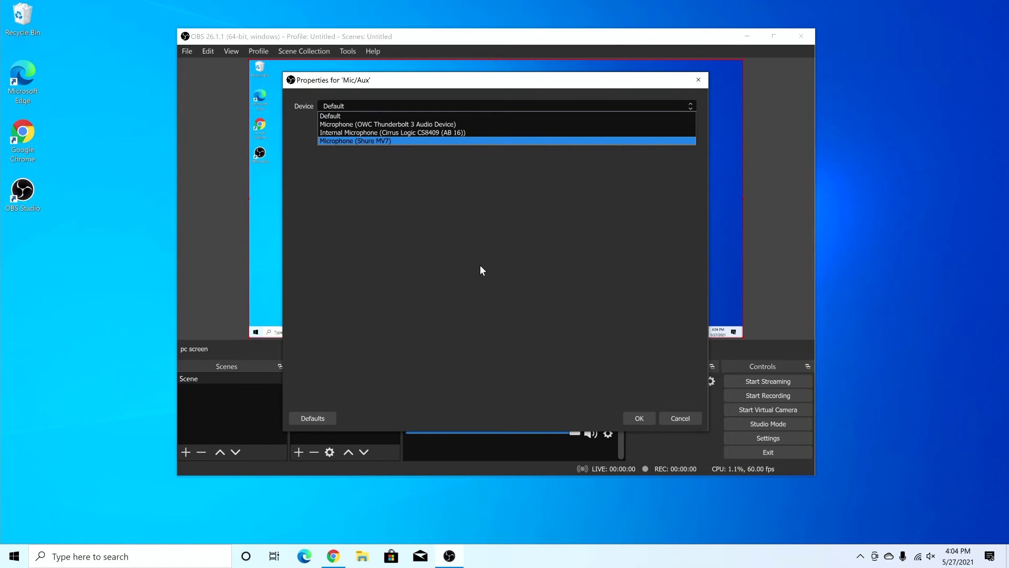
pyautogui.click(692, 420)
pyautogui.click(692, 418)
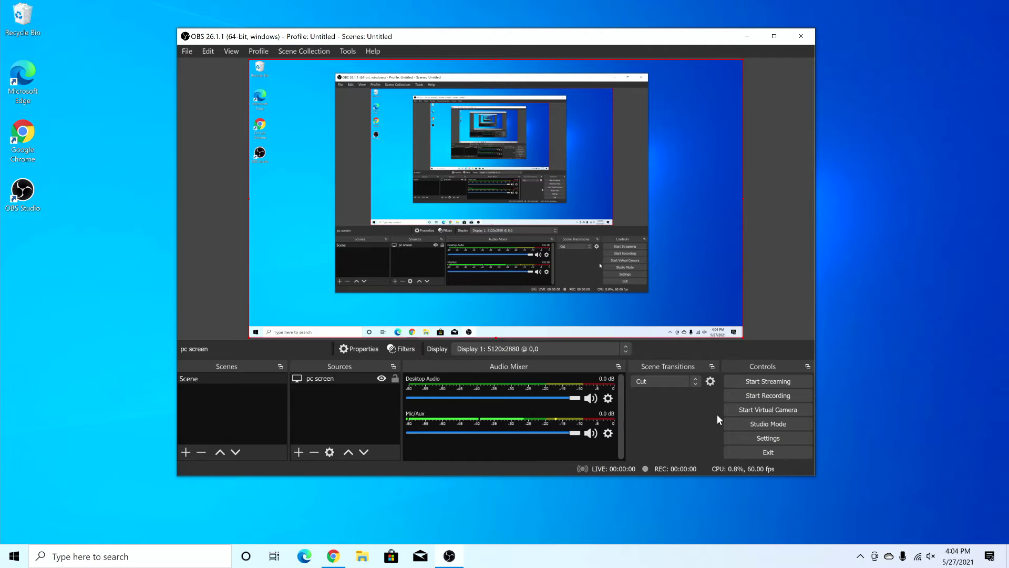
# - On the Output settings page, keep the recording quality and change Recording Format from mkv to mp4
pyautogui.click(766, 437)
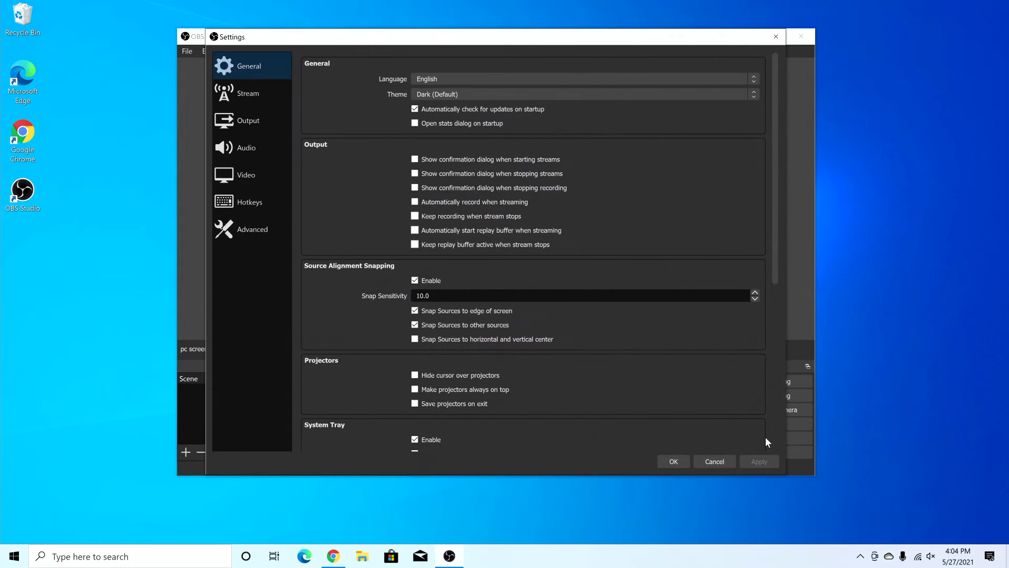
pyautogui.click(252, 121)
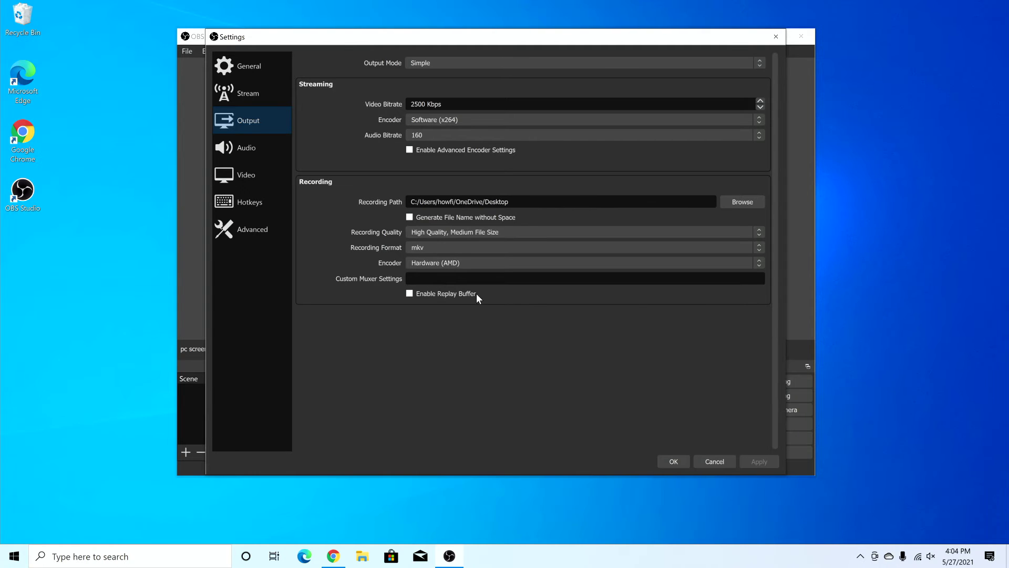
pyautogui.click(425, 235)
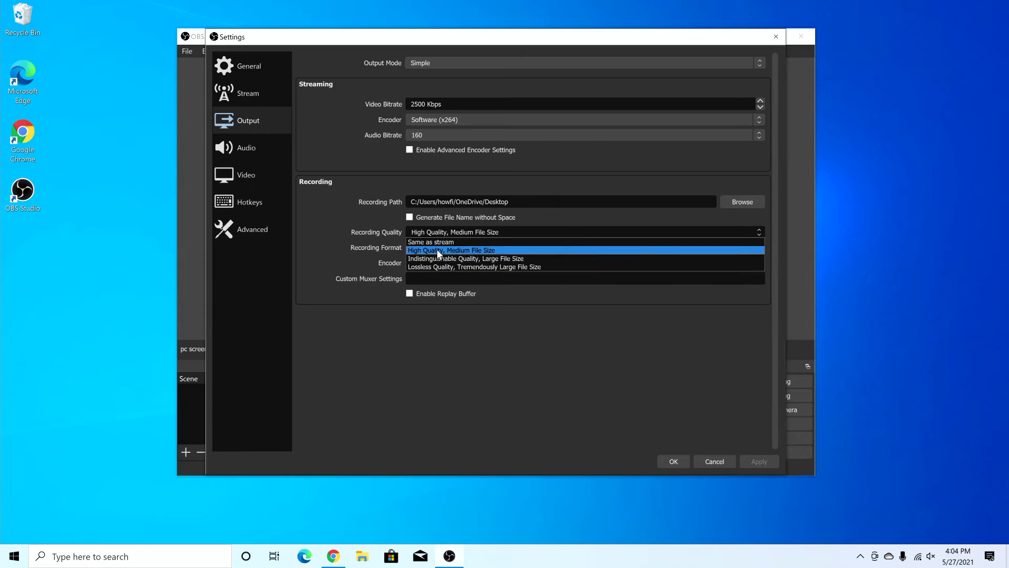
pyautogui.click(364, 226)
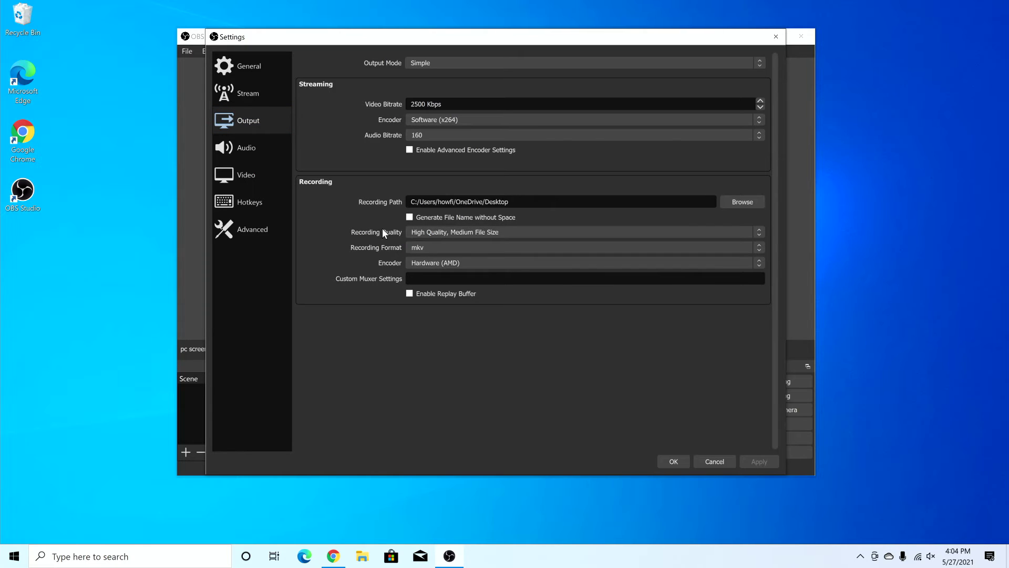
pyautogui.click(424, 234)
pyautogui.click(432, 248)
pyautogui.click(440, 248)
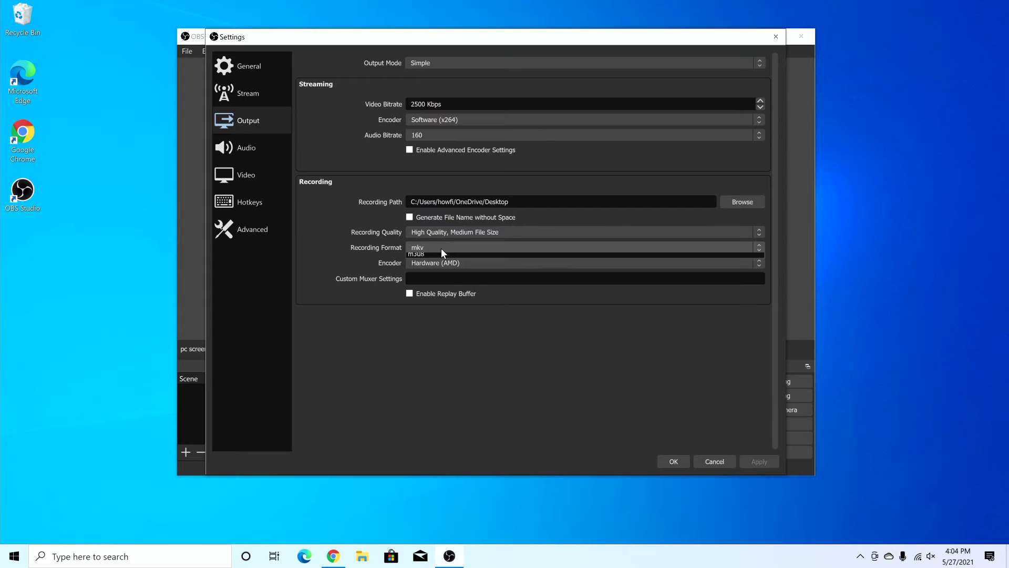
pyautogui.click(430, 266)
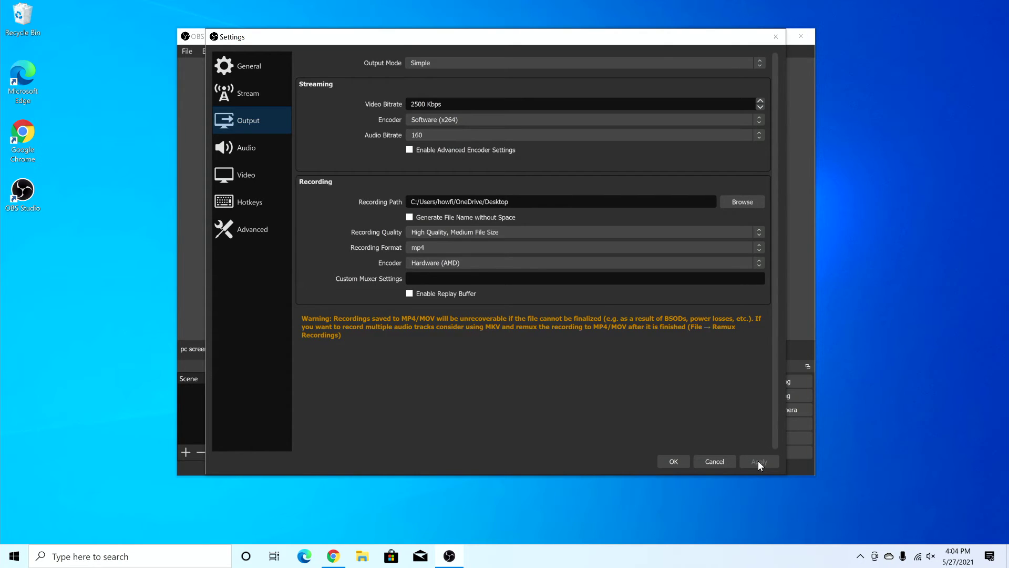
pyautogui.press('Return')
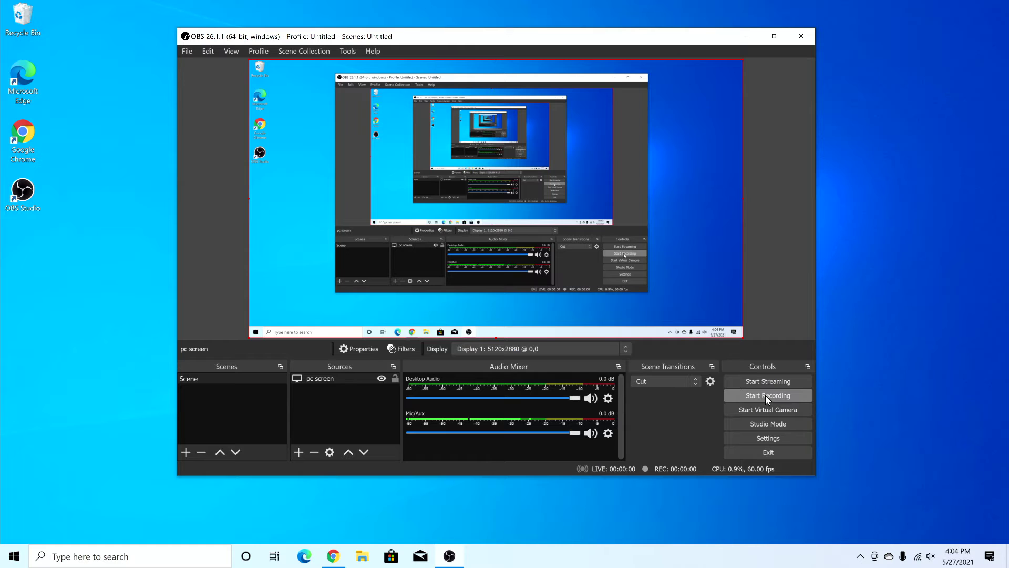
# - Start an OBS recording while scrolling the OBS welcome page in Chrome, then minimize Chrome
pyautogui.click(765, 395)
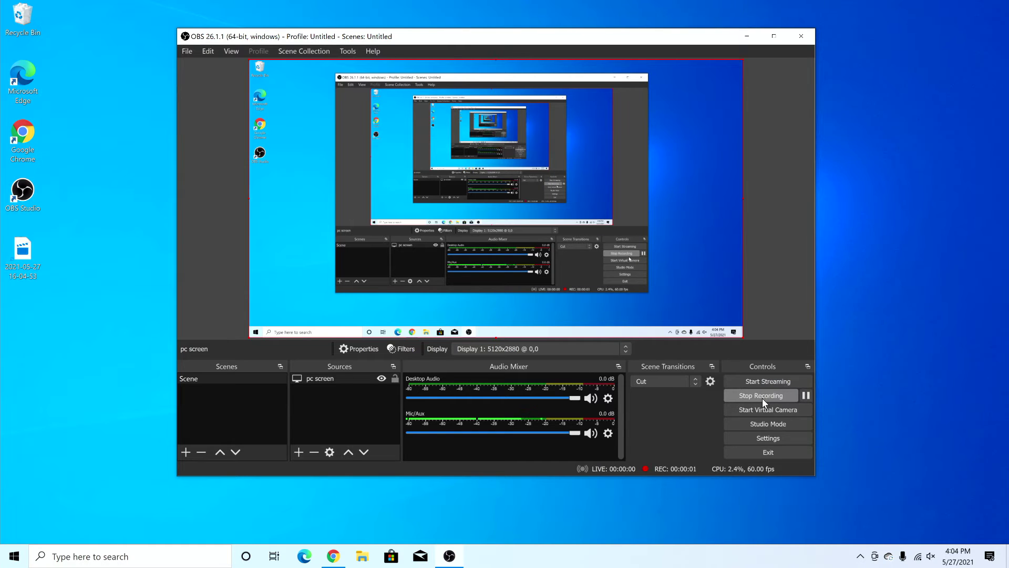
pyautogui.click(747, 36)
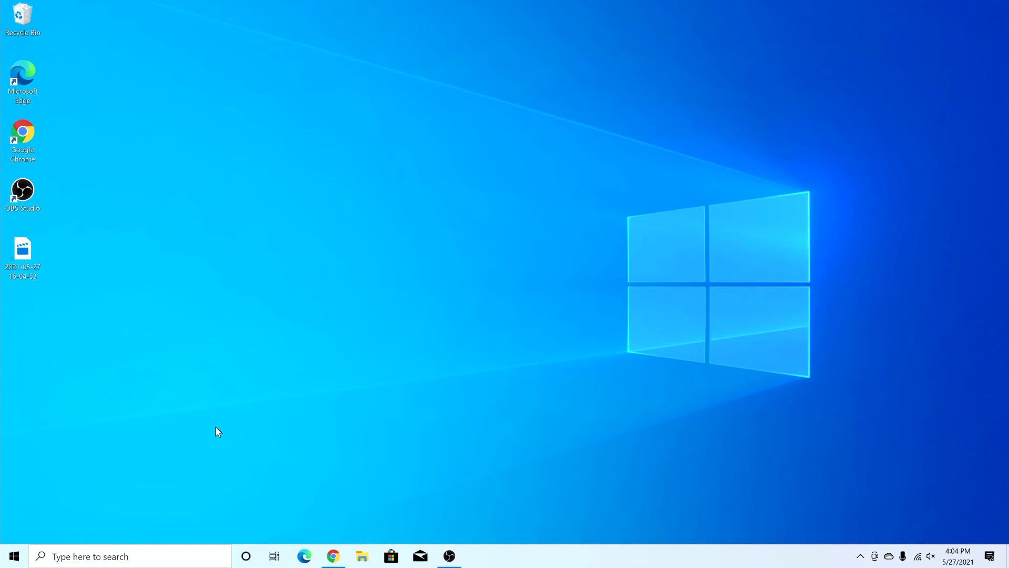
pyautogui.click(338, 561)
pyautogui.scroll(-2, 293, 149)
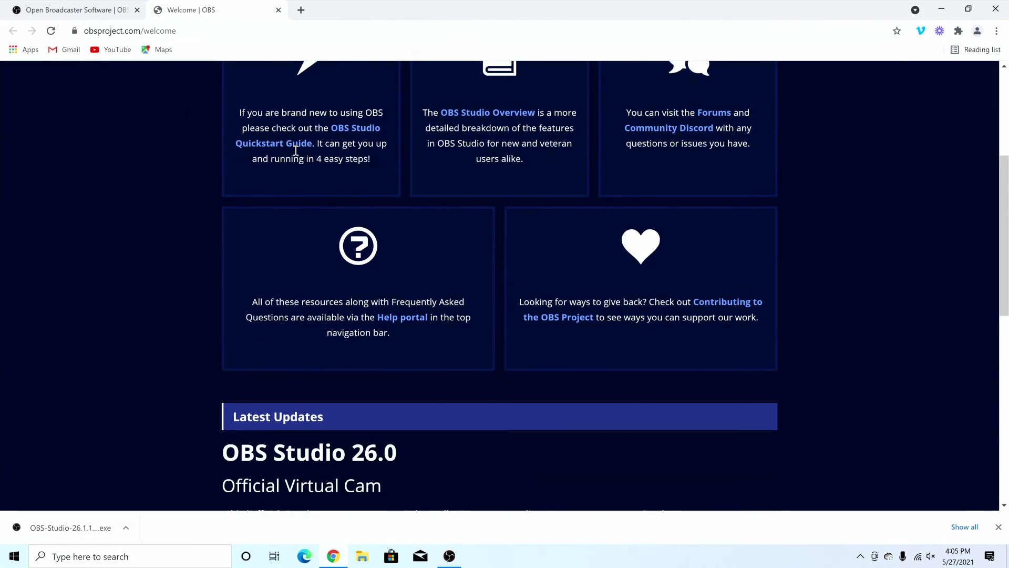
pyautogui.scroll(4, 303, 254)
pyautogui.scroll(-8, 304, 256)
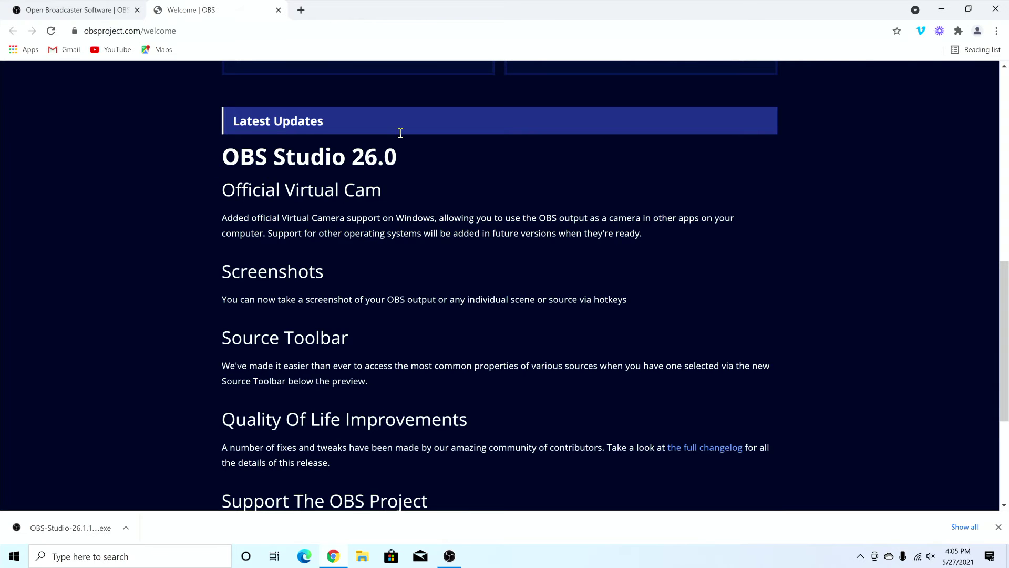
pyautogui.scroll(8, 401, 133)
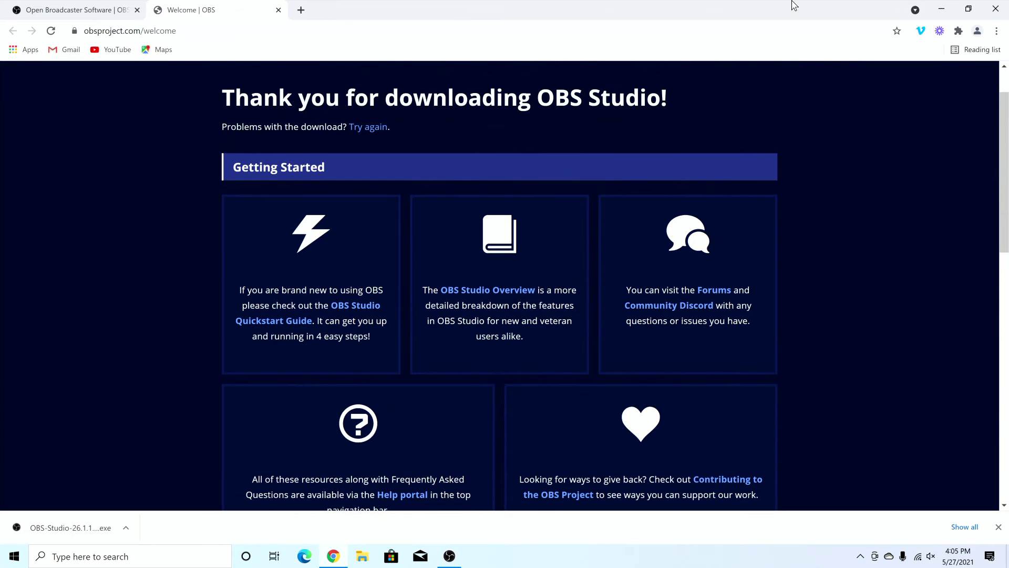
pyautogui.click(942, 9)
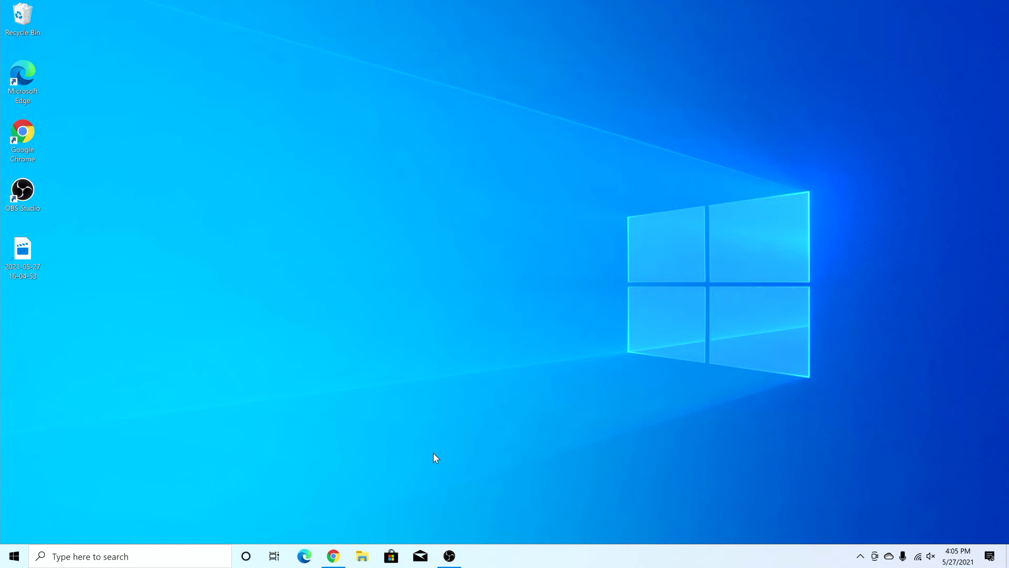
# - Stop the OBS recording, open the saved desktop clip, and seek near its end
pyautogui.click(450, 557)
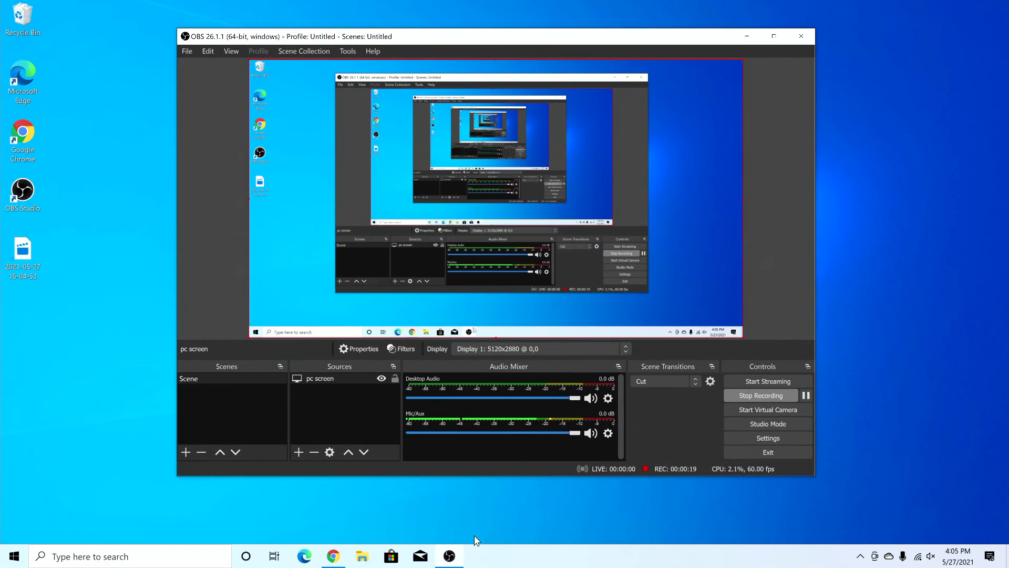
pyautogui.click(749, 394)
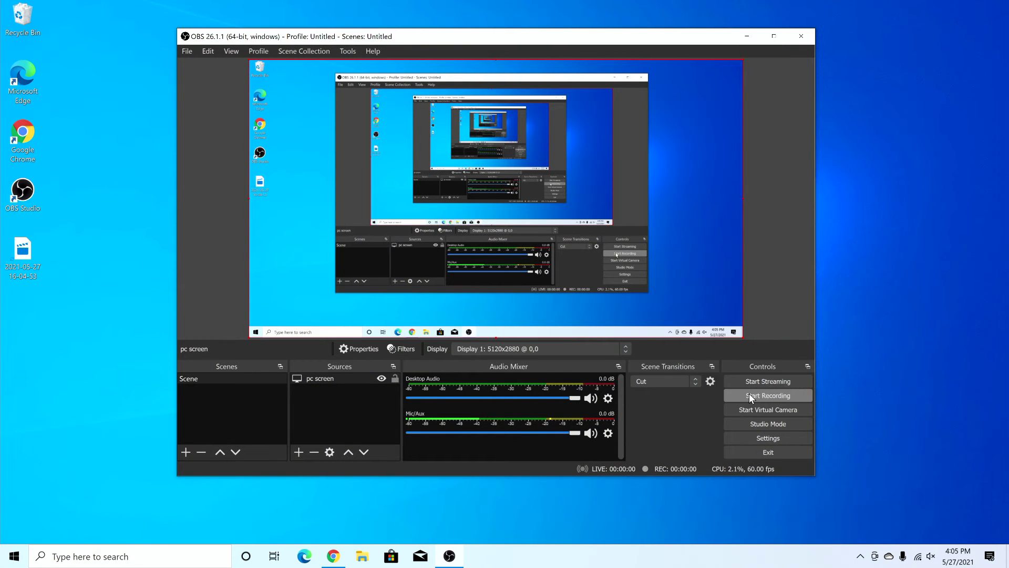
pyautogui.doubleClick(18, 277)
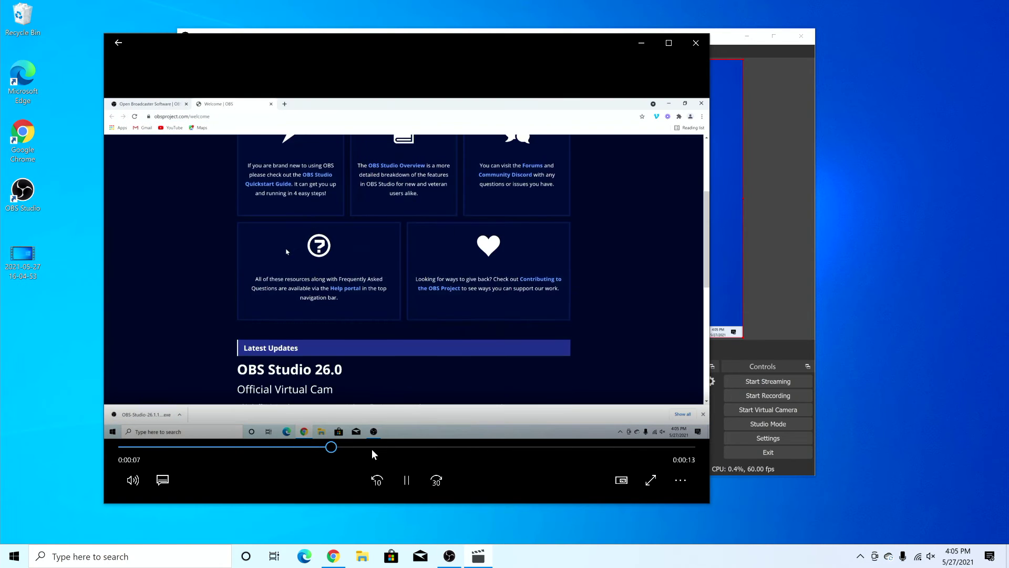
pyautogui.click(581, 445)
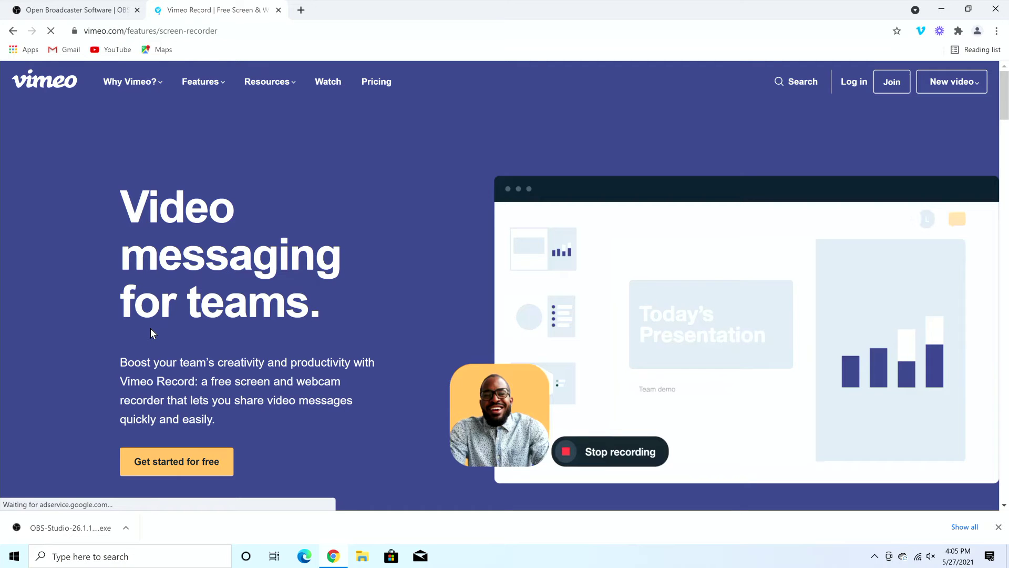
# - On vimeo.com, open the New video menu and check Vimeo Record in Chrome's Extensions list
pyautogui.scroll(-1, 158, 216)
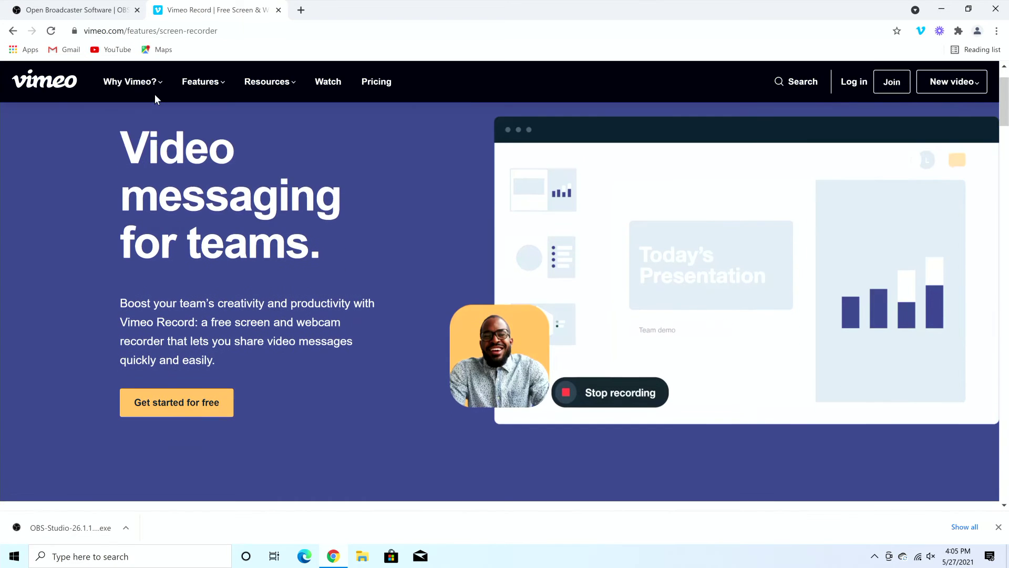
pyautogui.scroll(-5, 120, 209)
pyautogui.scroll(6, 119, 210)
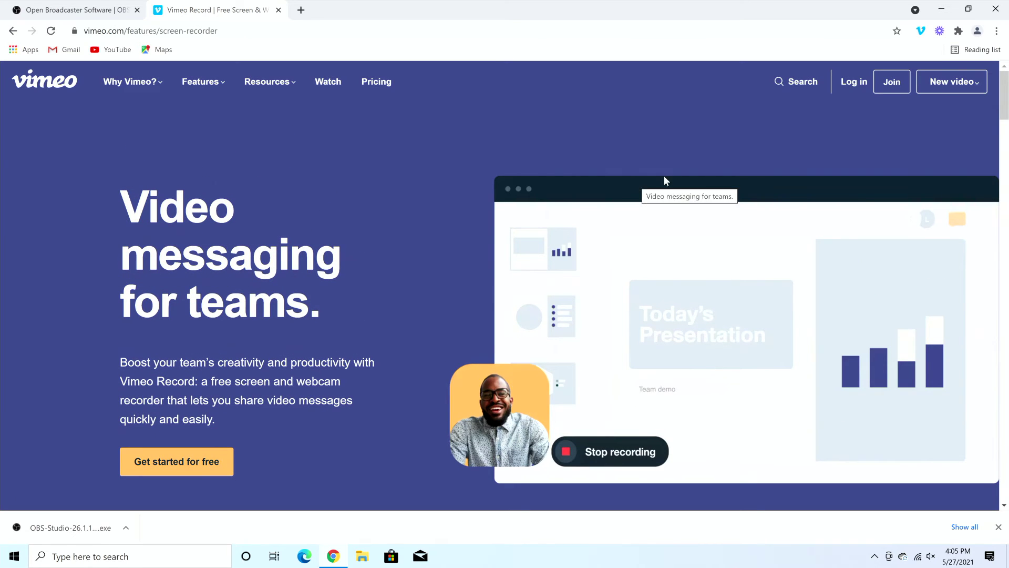
pyautogui.click(960, 88)
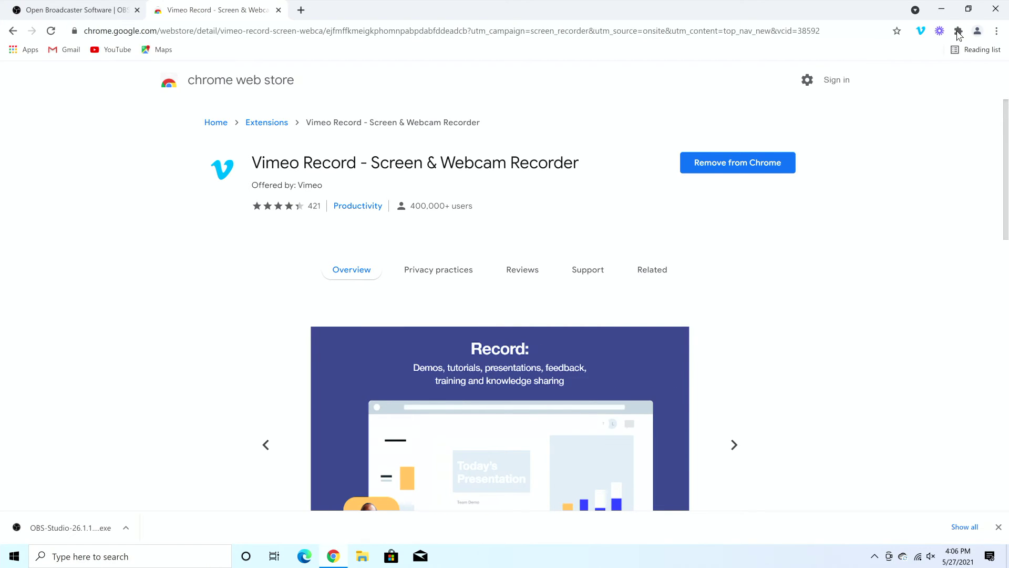
pyautogui.click(958, 33)
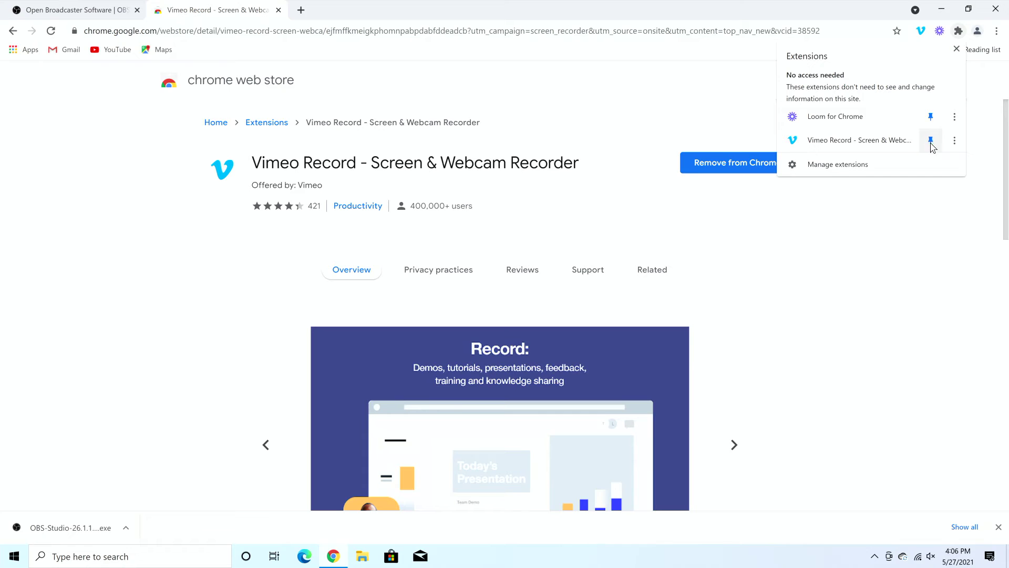
pyautogui.click(956, 34)
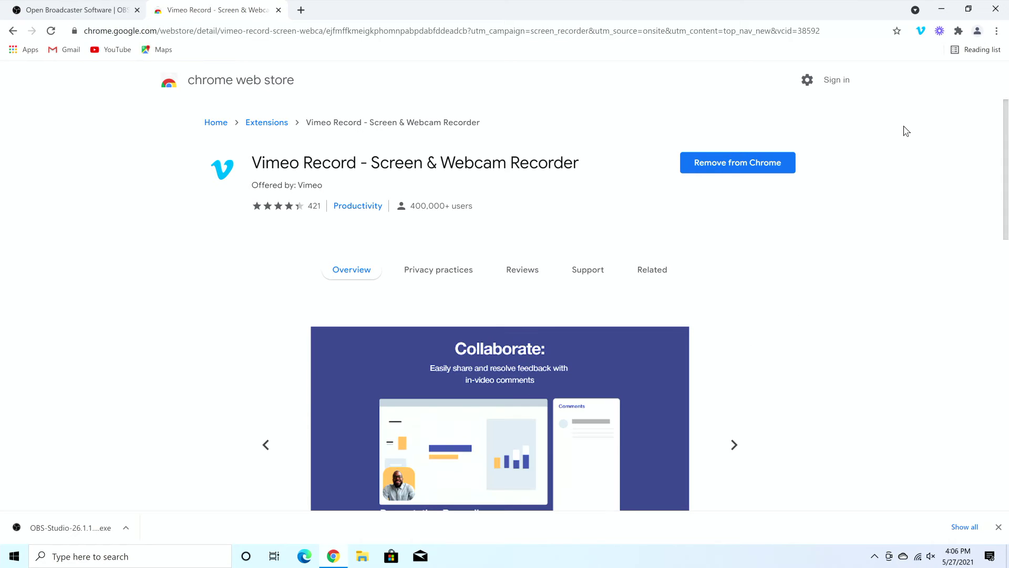
# - Start a Vimeo Record screen recording with the default microphone, sharing the entire screen
pyautogui.click(920, 30)
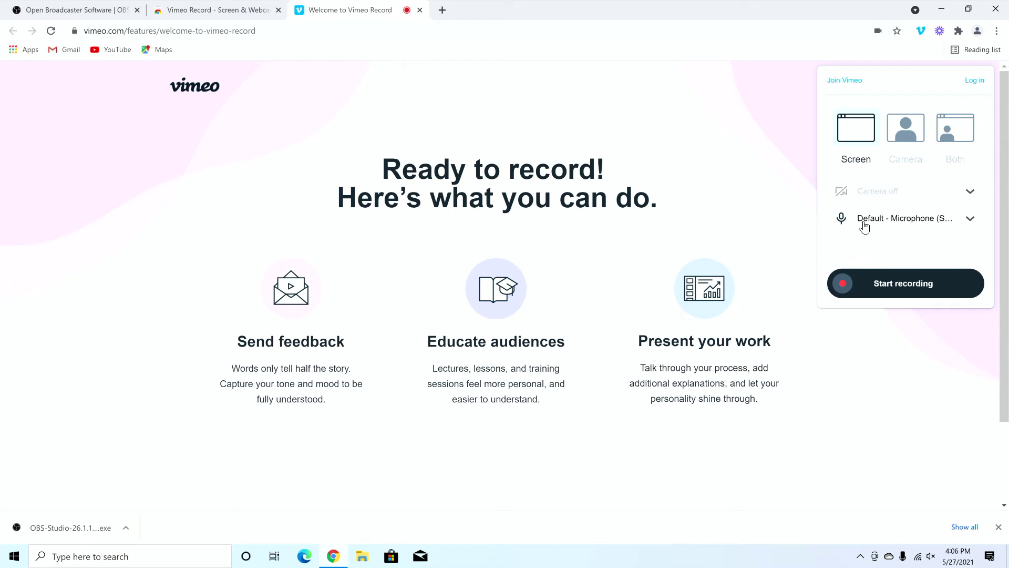
pyautogui.click(968, 224)
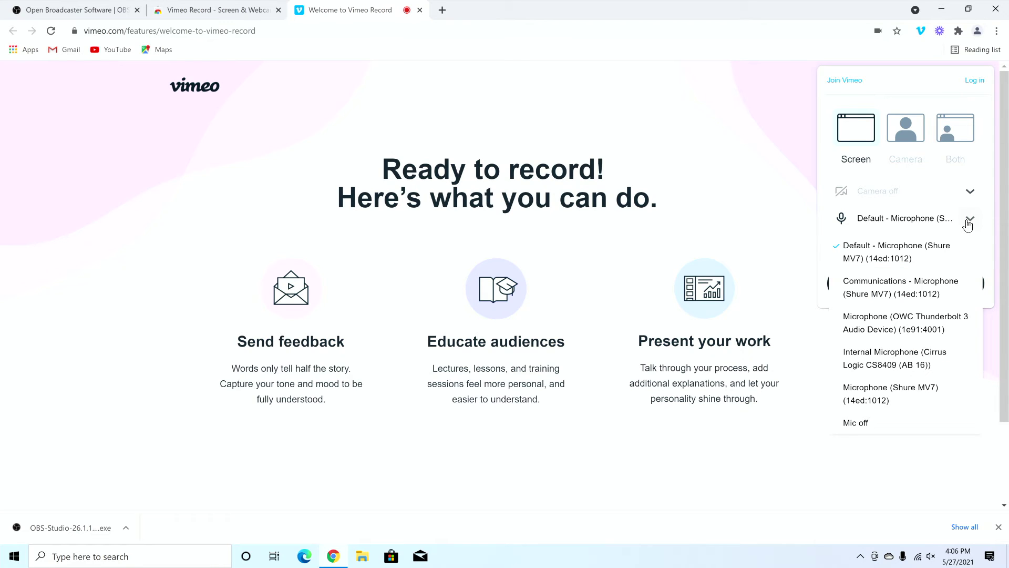
pyautogui.click(968, 225)
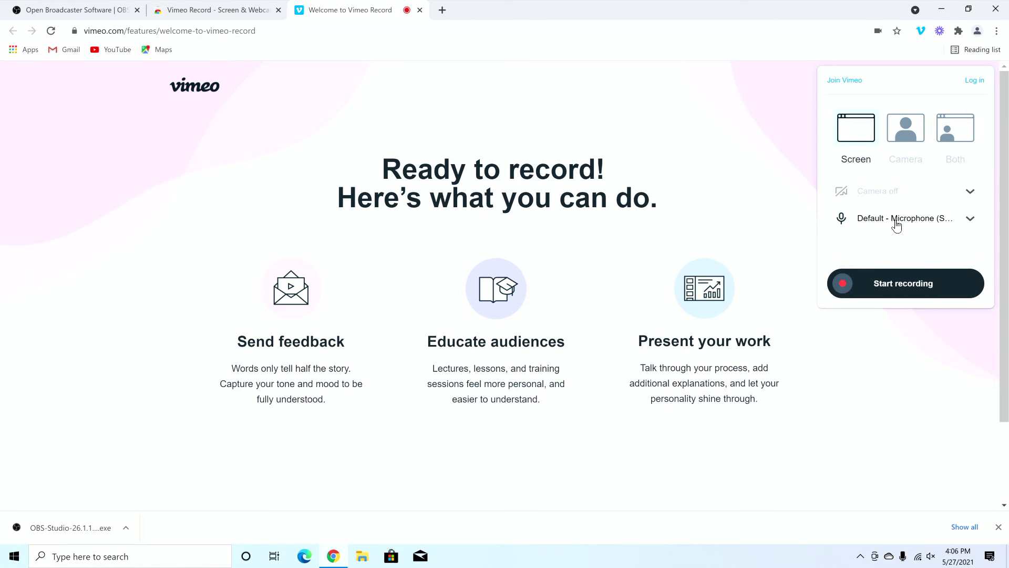
pyautogui.click(885, 285)
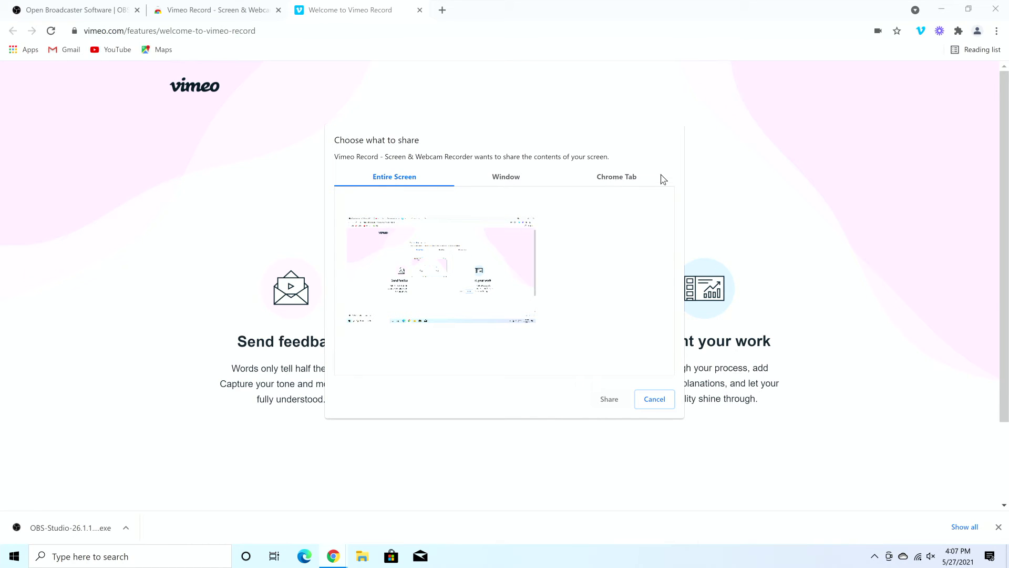
pyautogui.click(420, 289)
# - Confirm sharing, show the desktop and Start menu, then stop sharing and return to Chrome
pyautogui.click(609, 401)
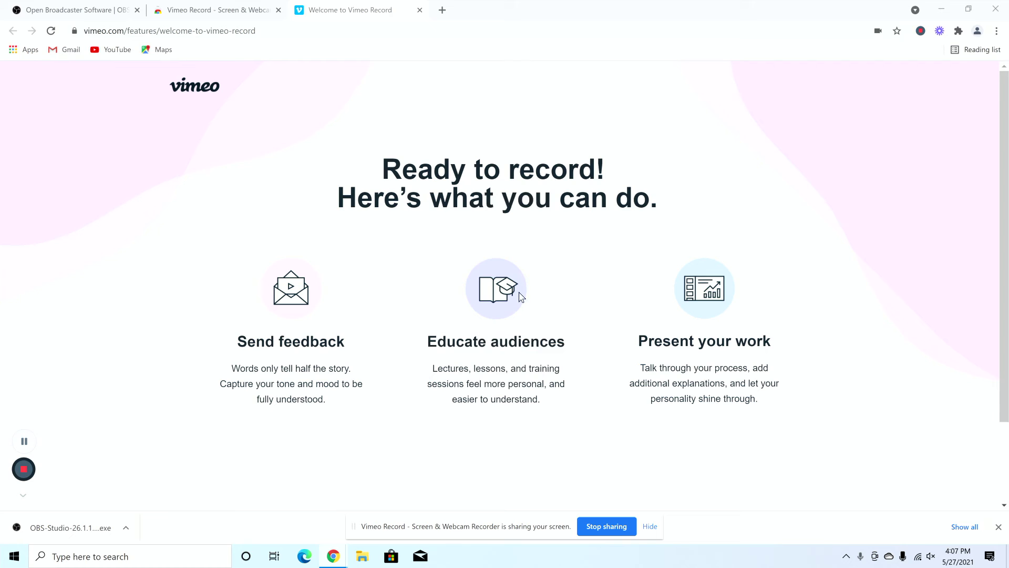
pyautogui.click(942, 9)
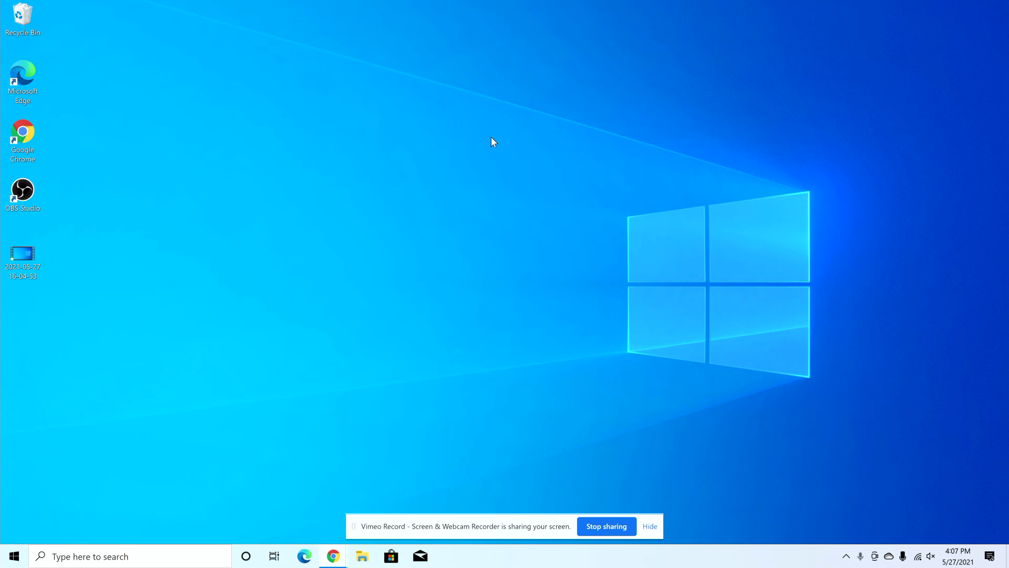
pyautogui.click(20, 251)
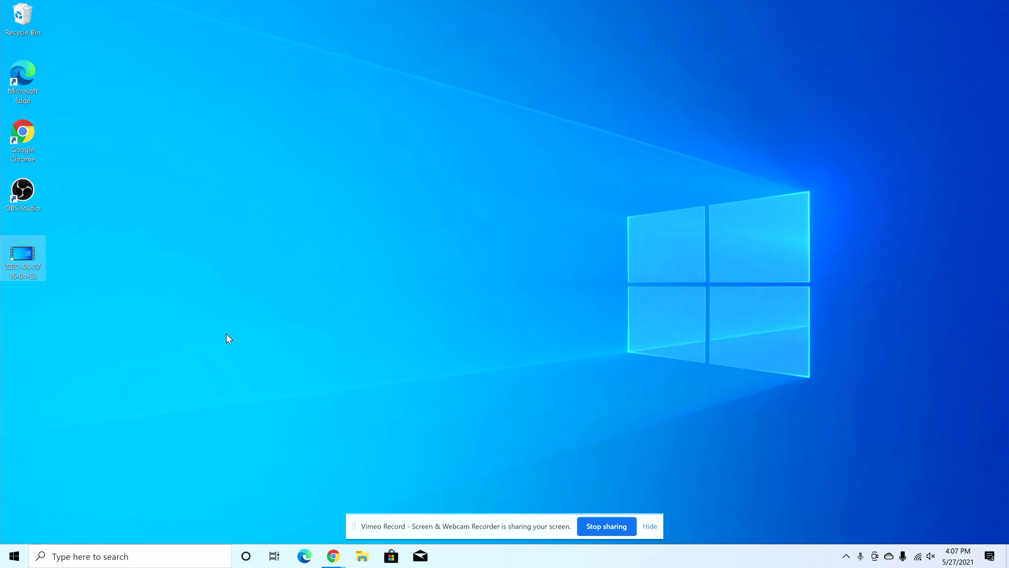
pyautogui.rightClick(14, 556)
pyautogui.click(9, 561)
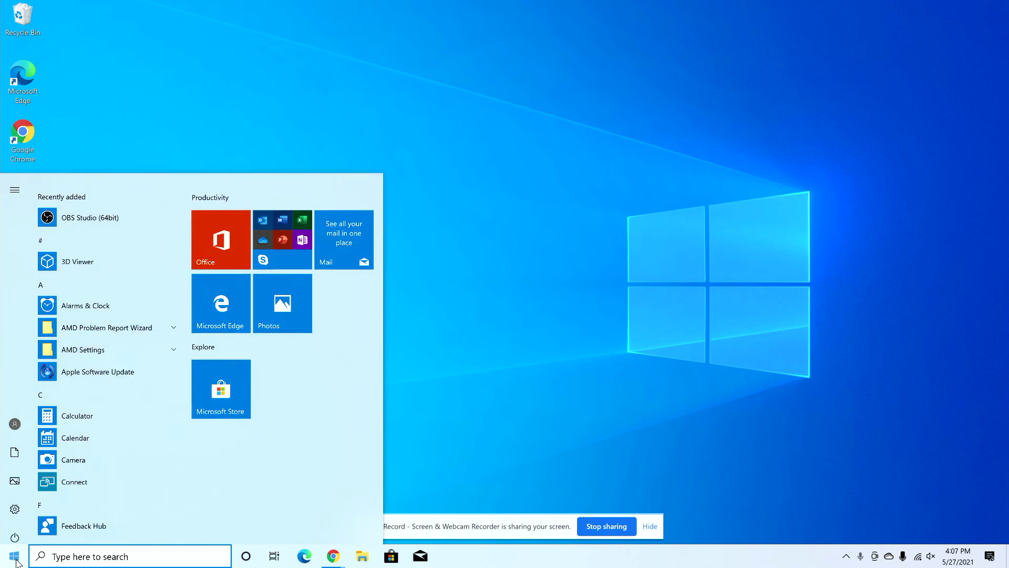
pyautogui.click(540, 210)
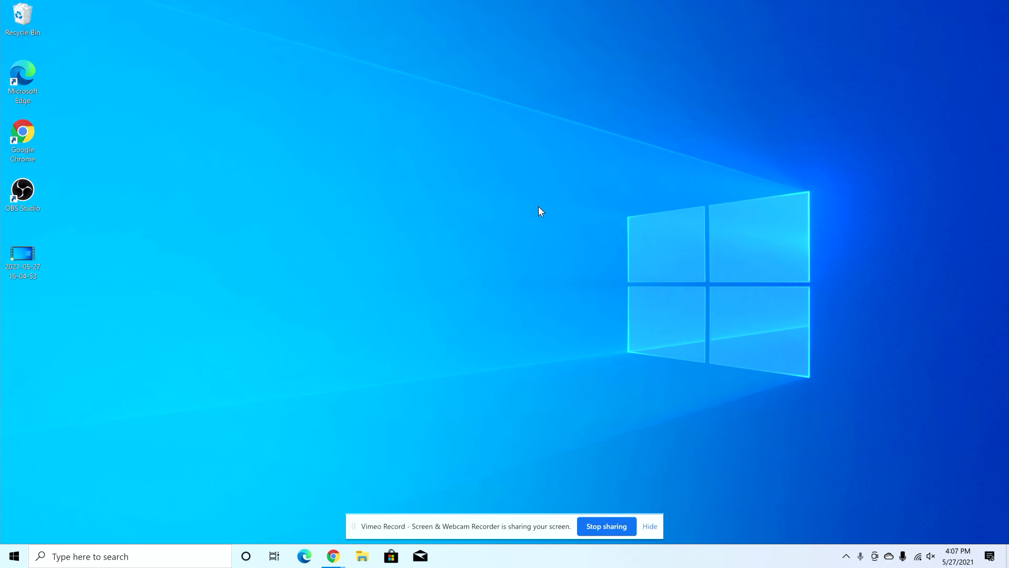
pyautogui.click(605, 528)
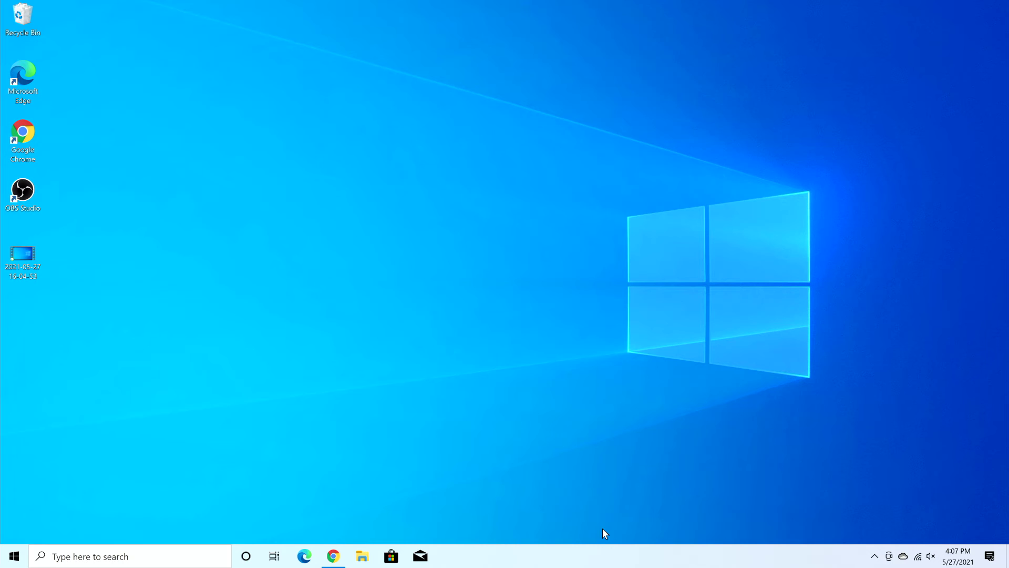
pyautogui.click(336, 557)
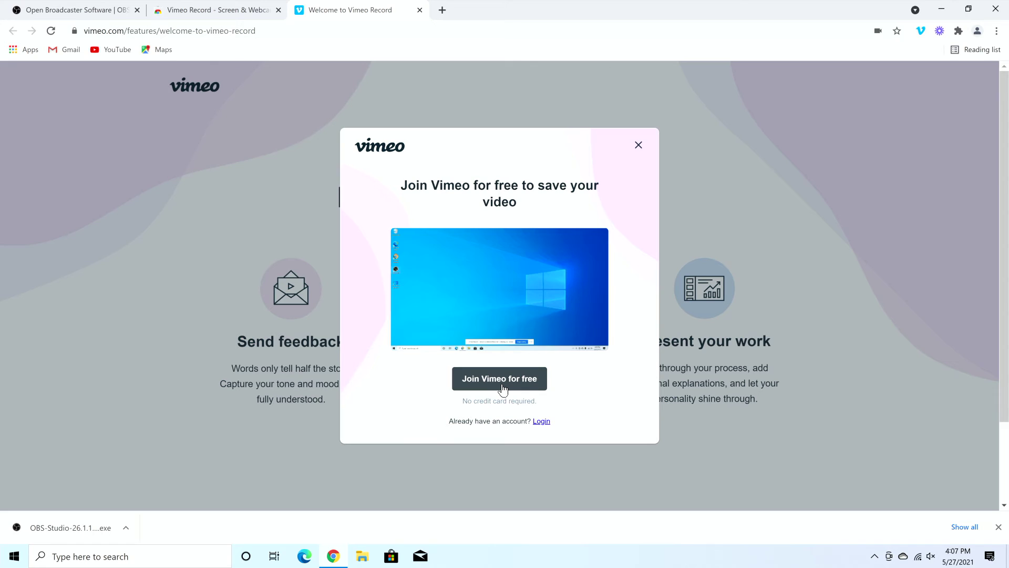
# - Review the 'Join Vimeo for free to save your video' prompt for the finished clip
pyautogui.moveTo(512, 263)
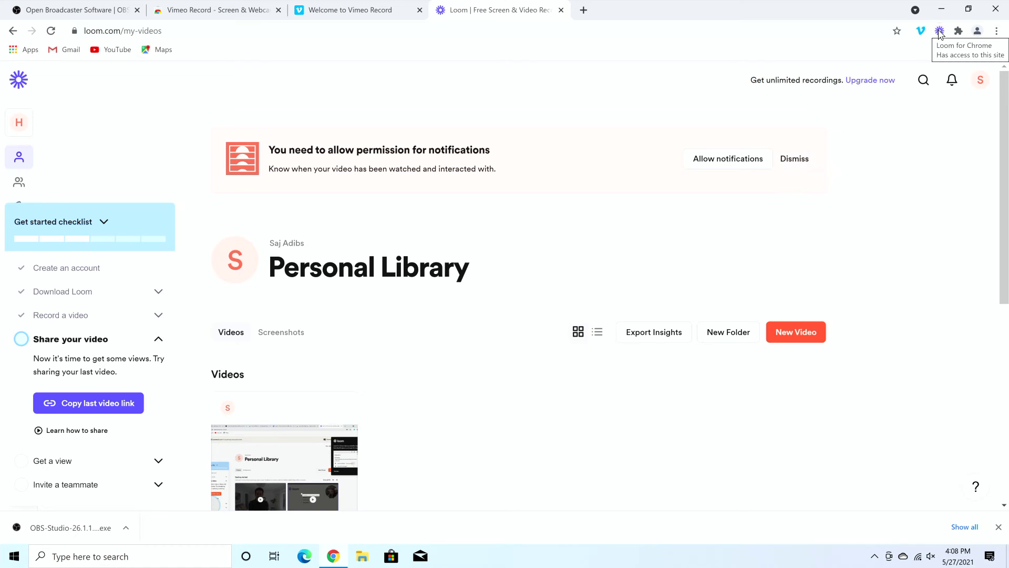
# - Set the Loom recording panel to Screen Only mode, leaving the camera out
pyautogui.click(941, 31)
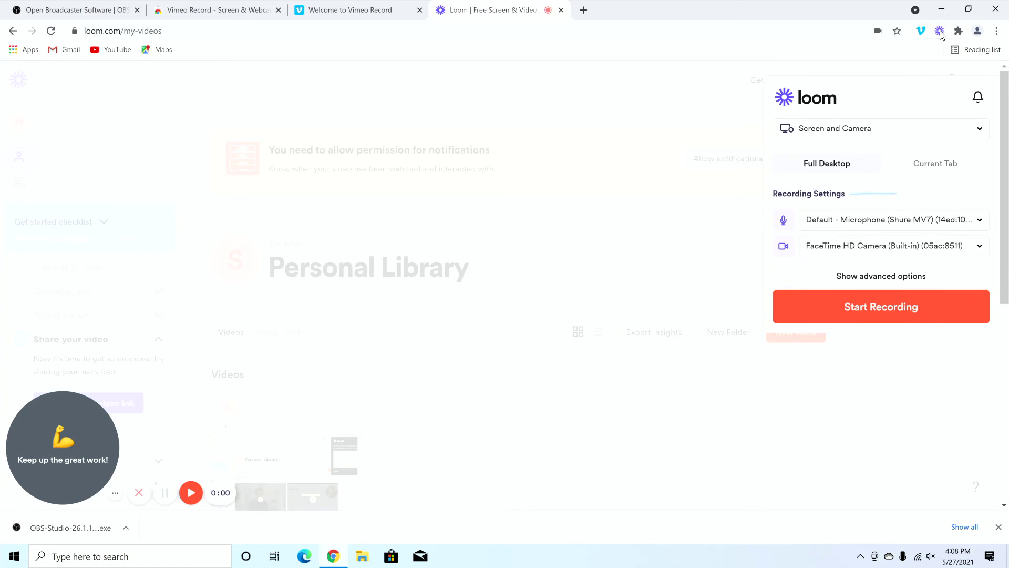
pyautogui.click(827, 128)
pyautogui.click(820, 180)
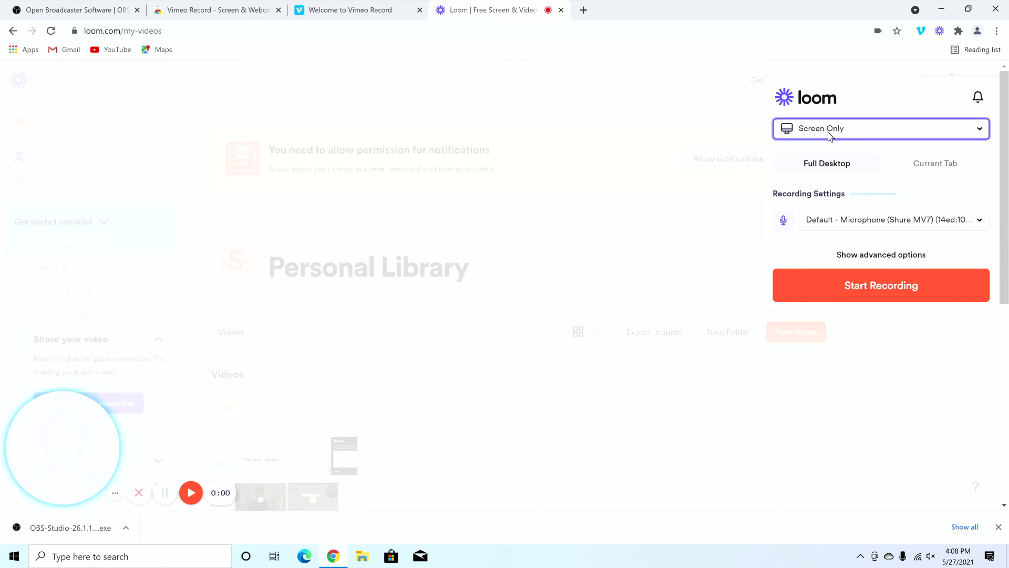
pyautogui.click(830, 131)
pyautogui.click(836, 129)
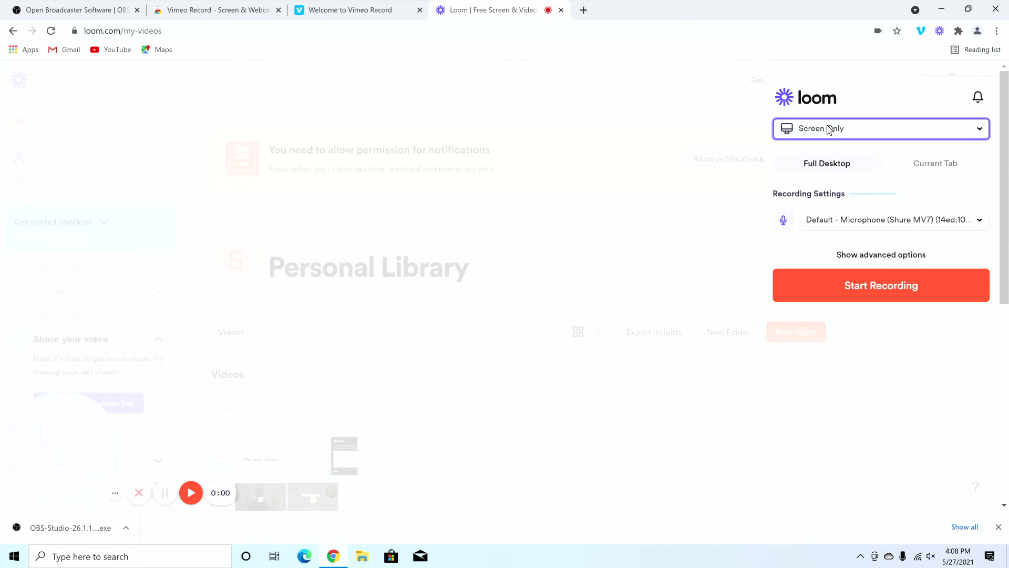
pyautogui.moveTo(72, 408)
pyautogui.scroll(-1, 818, 243)
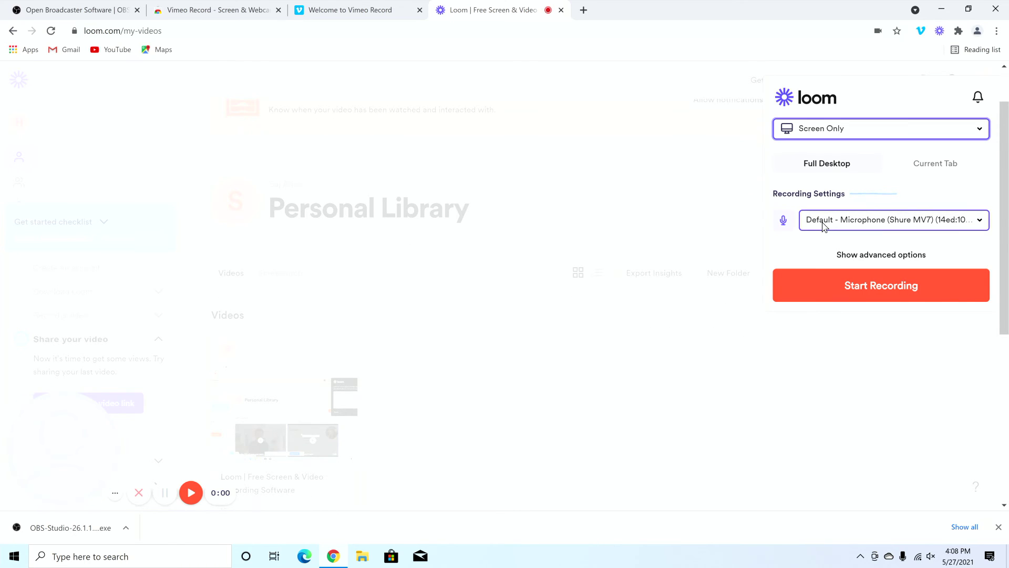
# - Record the entire screen with Loom and finish the recording
pyautogui.click(860, 292)
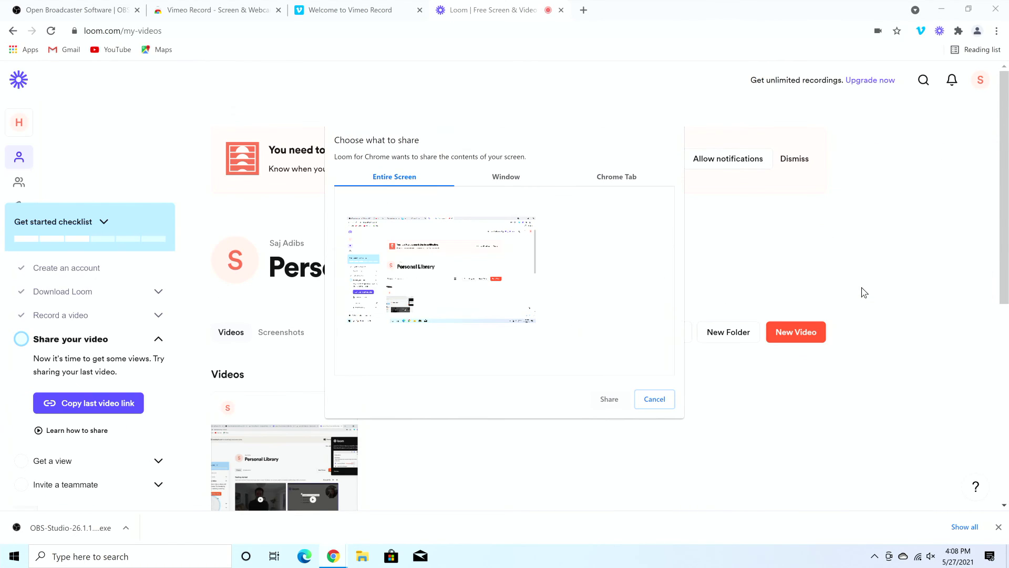
pyautogui.click(415, 206)
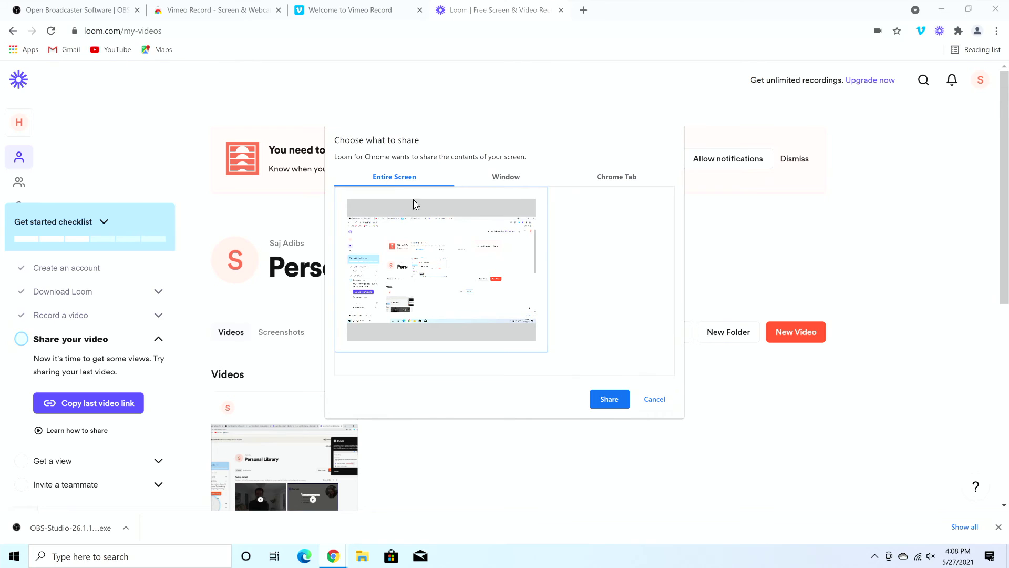
pyautogui.click(609, 400)
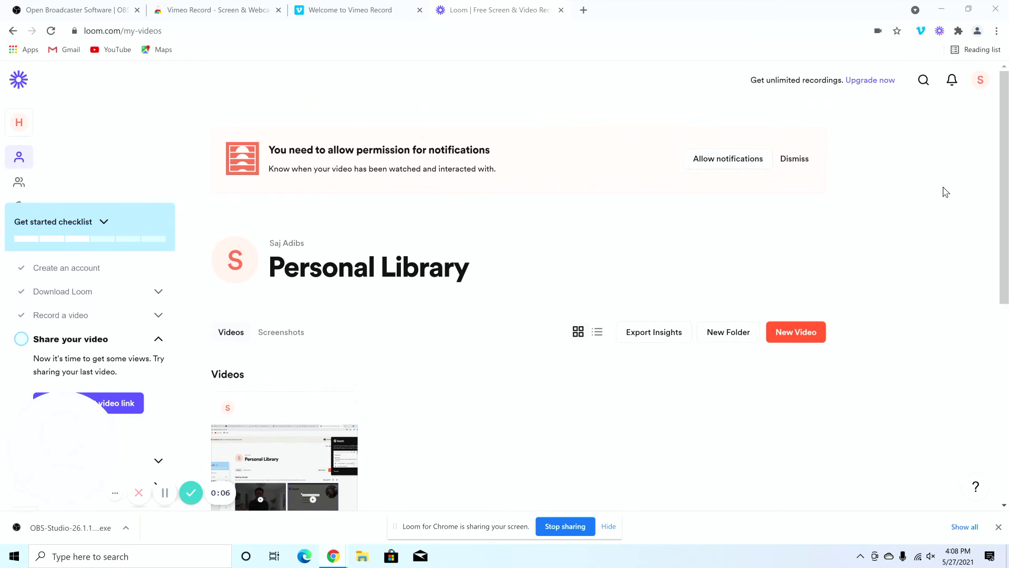
pyautogui.click(191, 492)
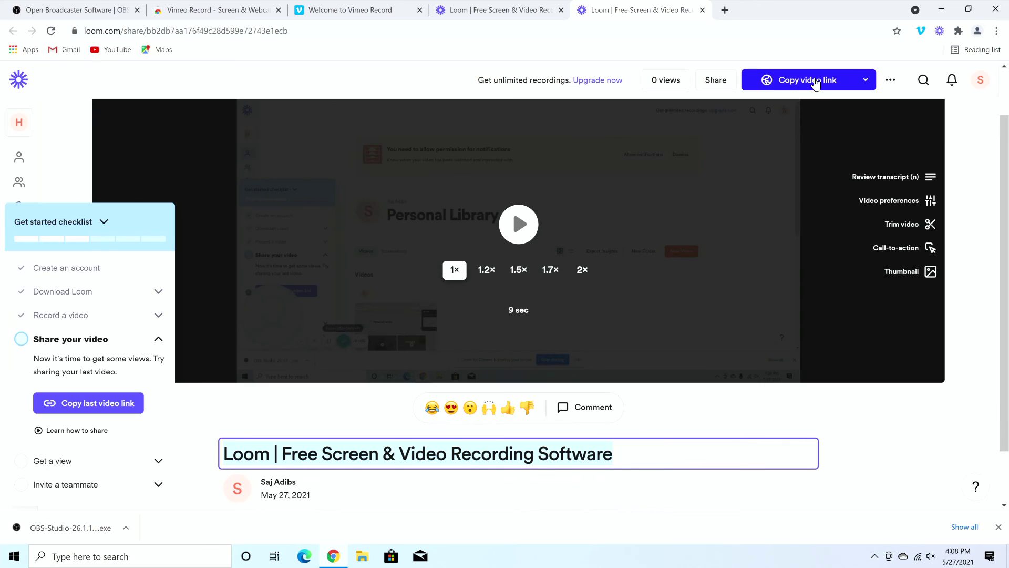
# - Open the extra options menu on the Loom video's share page
pyautogui.click(891, 82)
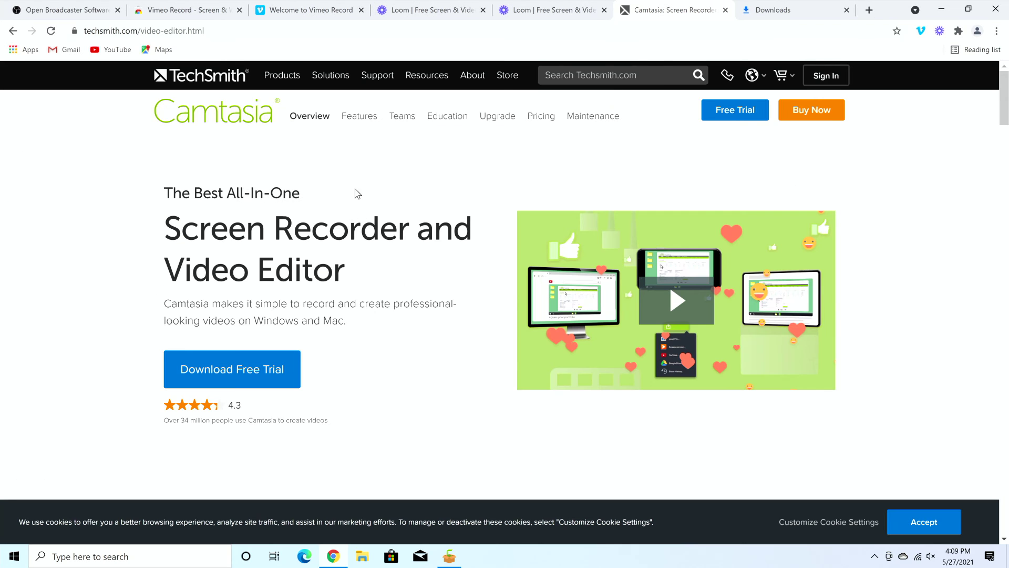
# - Scroll through the TechSmith Camtasia page to locate the free trial download
pyautogui.scroll(-3, 377, 187)
pyautogui.scroll(3, 376, 191)
pyautogui.scroll(-1, 196, 130)
pyautogui.scroll(1, 199, 132)
pyautogui.scroll(-1, 427, 297)
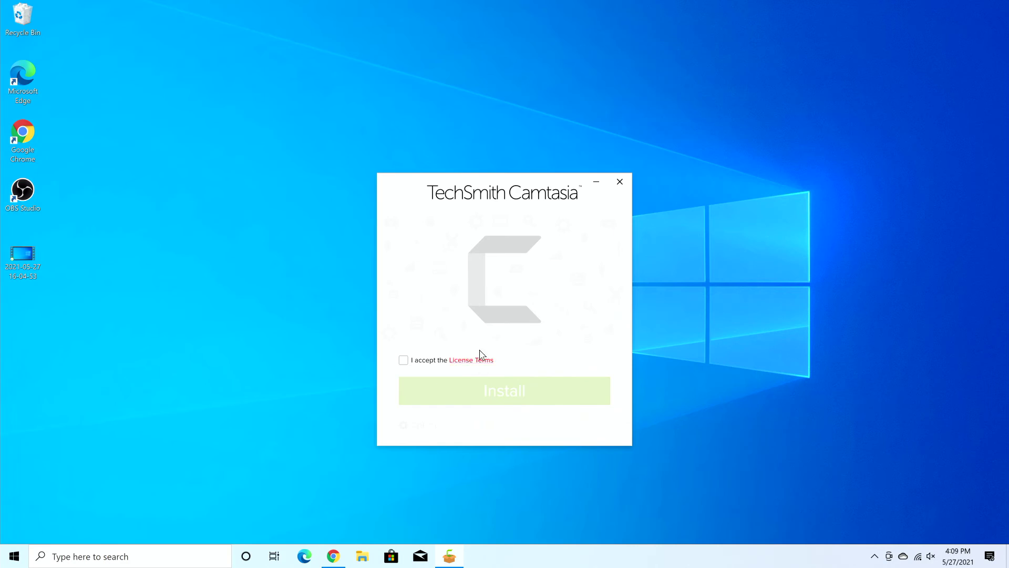
# - Accept the Camtasia license terms, install it, and browse the Learning and Get Started tabs
pyautogui.click(404, 360)
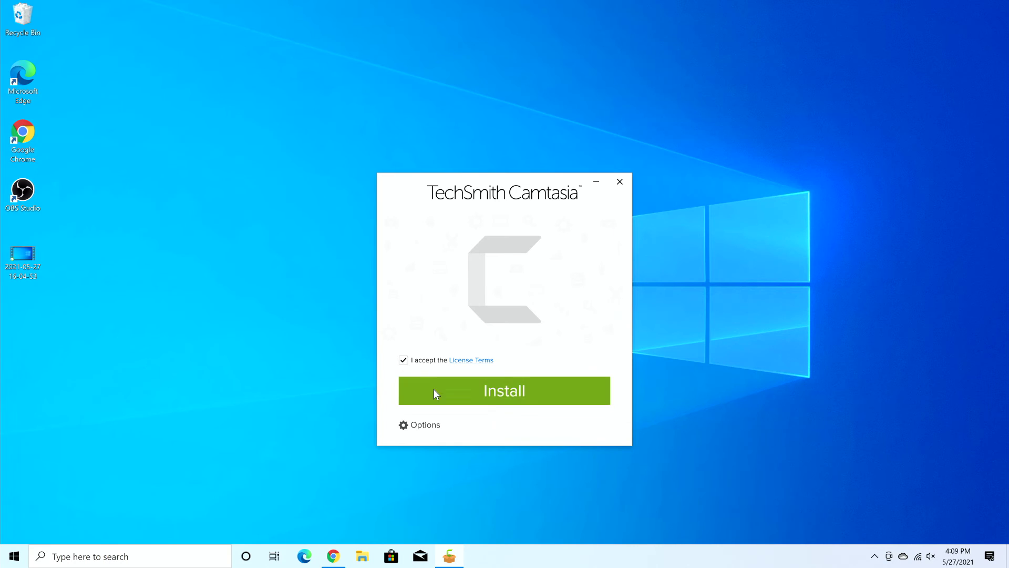
pyautogui.click(522, 390)
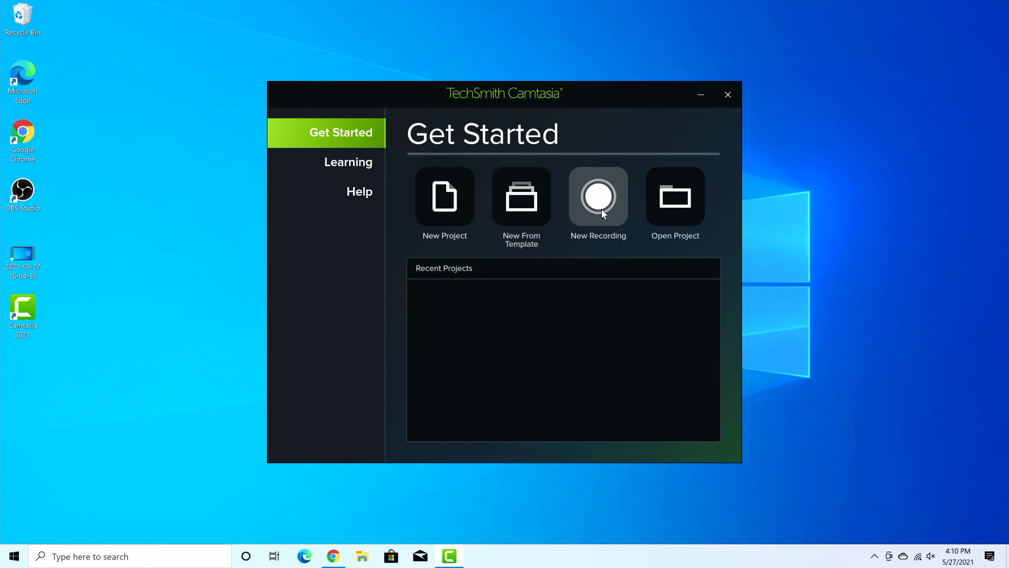
pyautogui.click(604, 227)
pyautogui.click(345, 164)
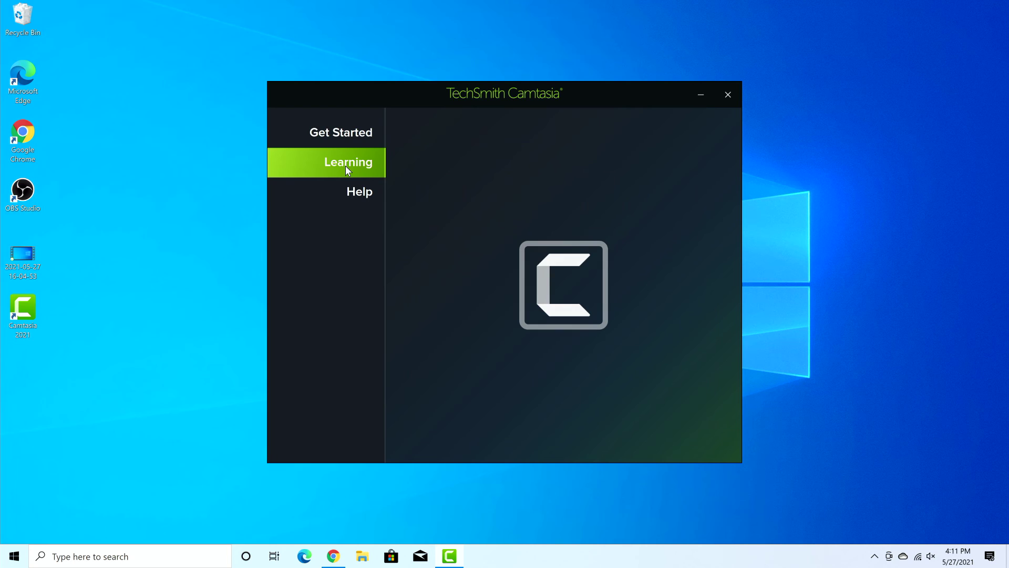
pyautogui.click(335, 135)
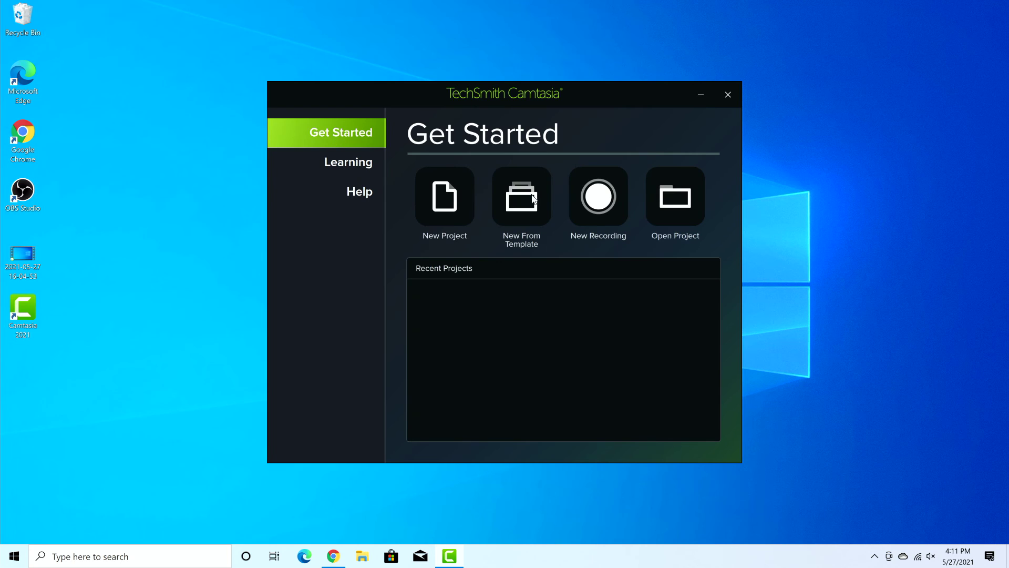
pyautogui.click(603, 198)
# - Move the Camtasia Recorder panel, keep the default microphone, and start recording Screen 1
pyautogui.moveTo(373, 64); pyautogui.dragTo(504, 115)
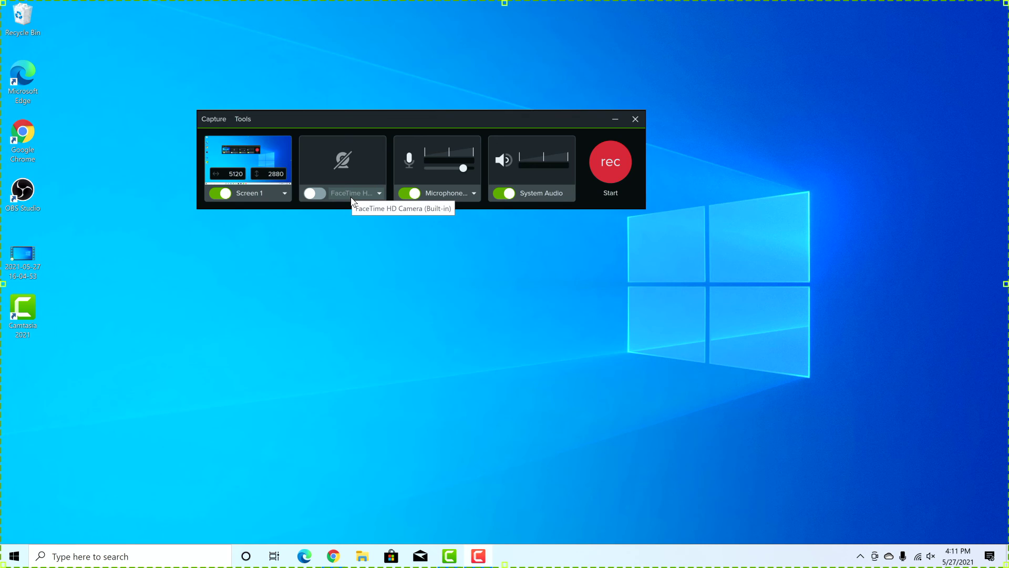
pyautogui.click(473, 193)
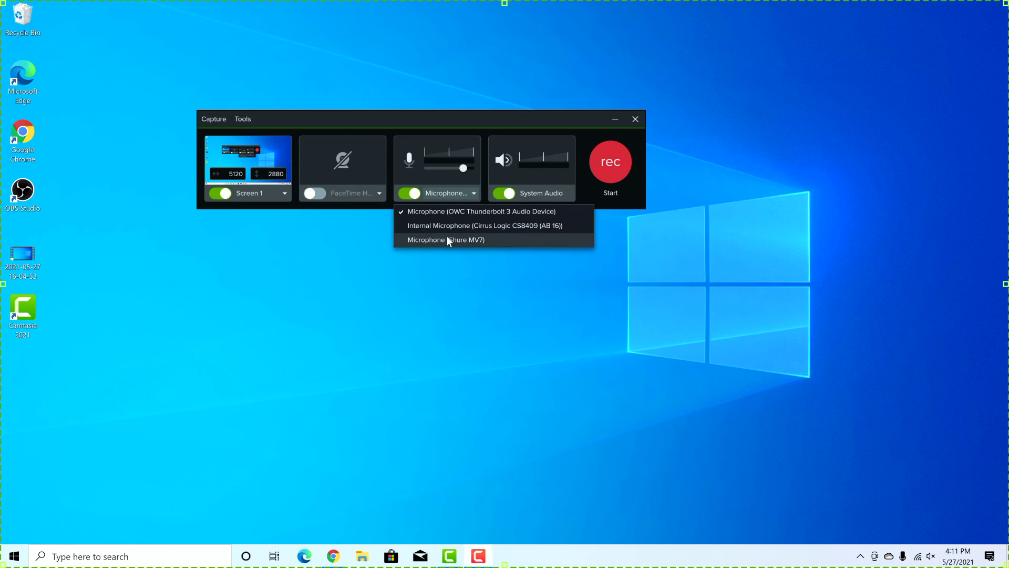
pyautogui.click(475, 194)
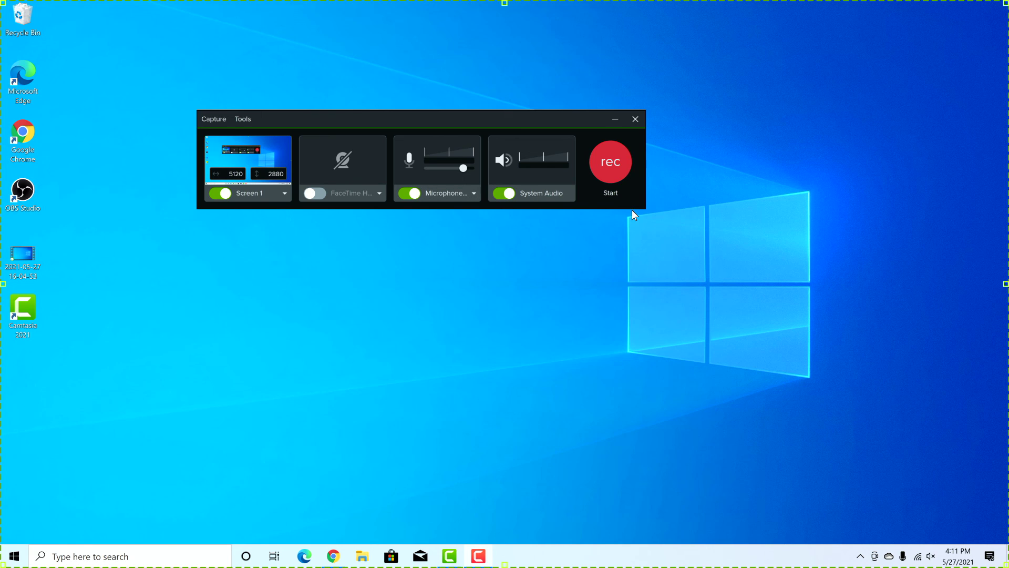
pyautogui.click(614, 160)
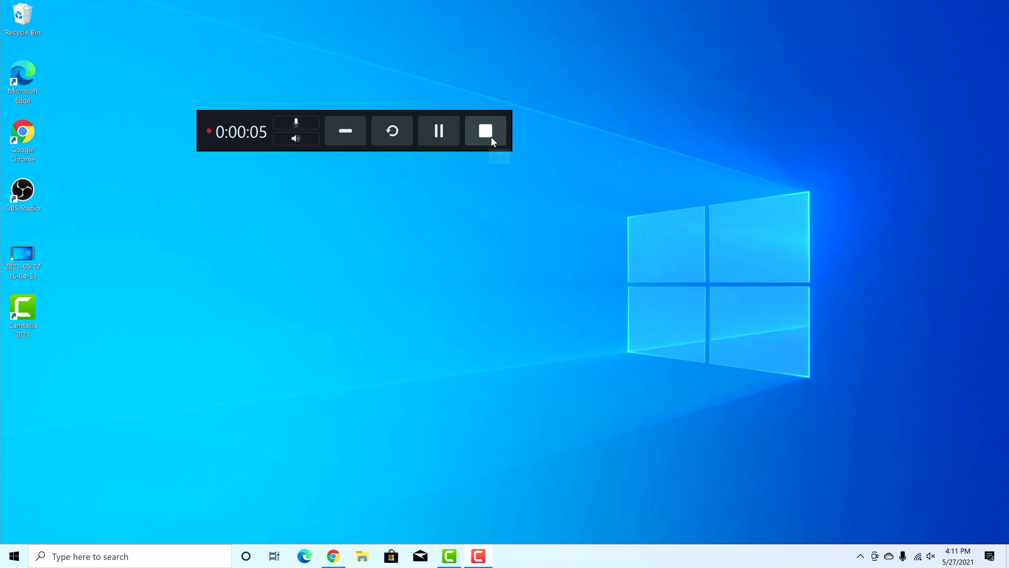
# - Reposition the recording toolbar, stop the capture, and drag the Recorder panel upward
pyautogui.moveTo(305, 134); pyautogui.dragTo(434, 85)
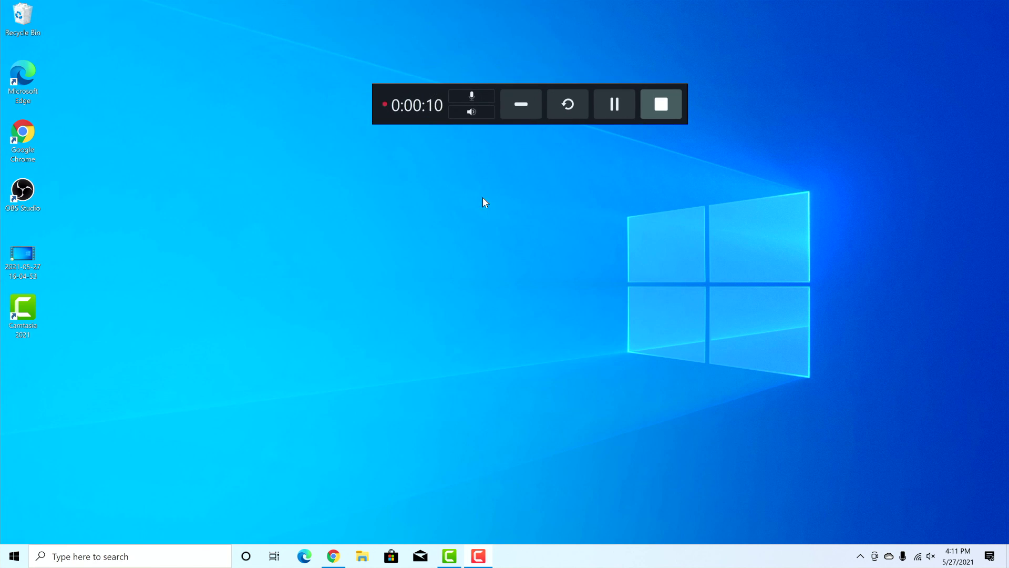
pyautogui.click(669, 104)
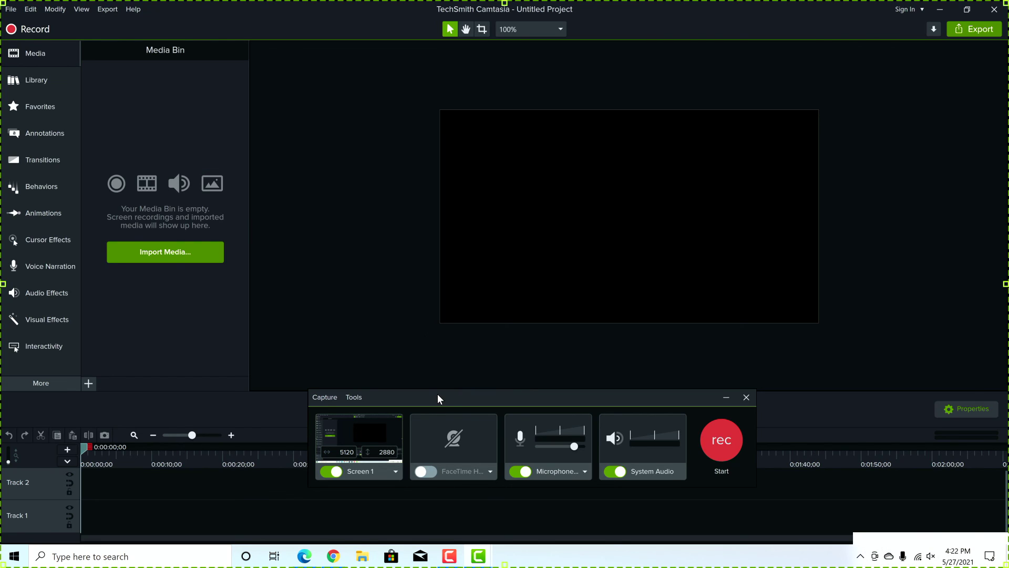
pyautogui.moveTo(437, 398); pyautogui.dragTo(434, 54)
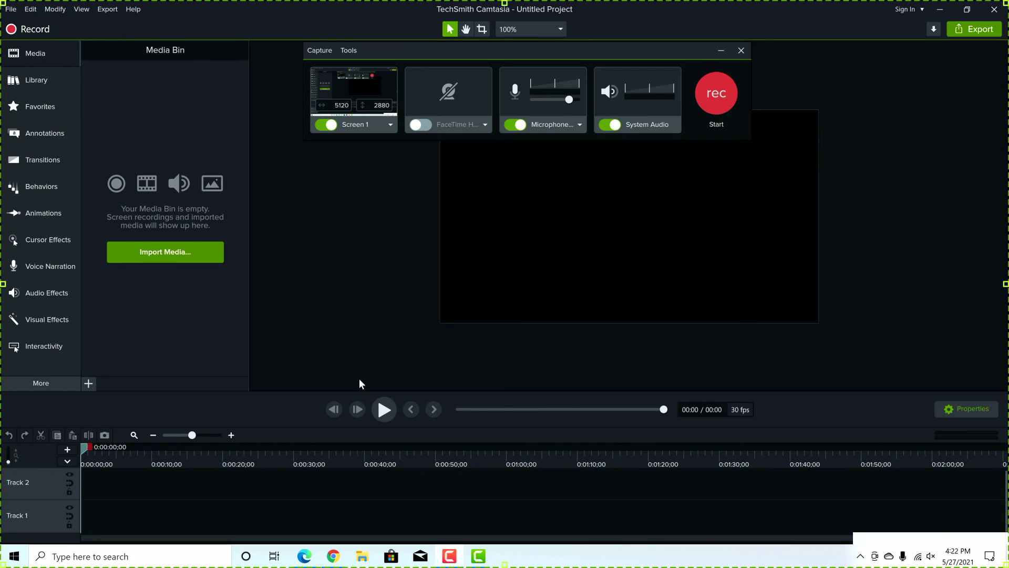
# - Nudge the Camtasia Recorder panel slightly down and right over the canvas
pyautogui.moveTo(580, 55)
pyautogui.mouseDown()
pyautogui.moveTo(588, 74)
pyautogui.moveTo(581, 58)
pyautogui.mouseUp()
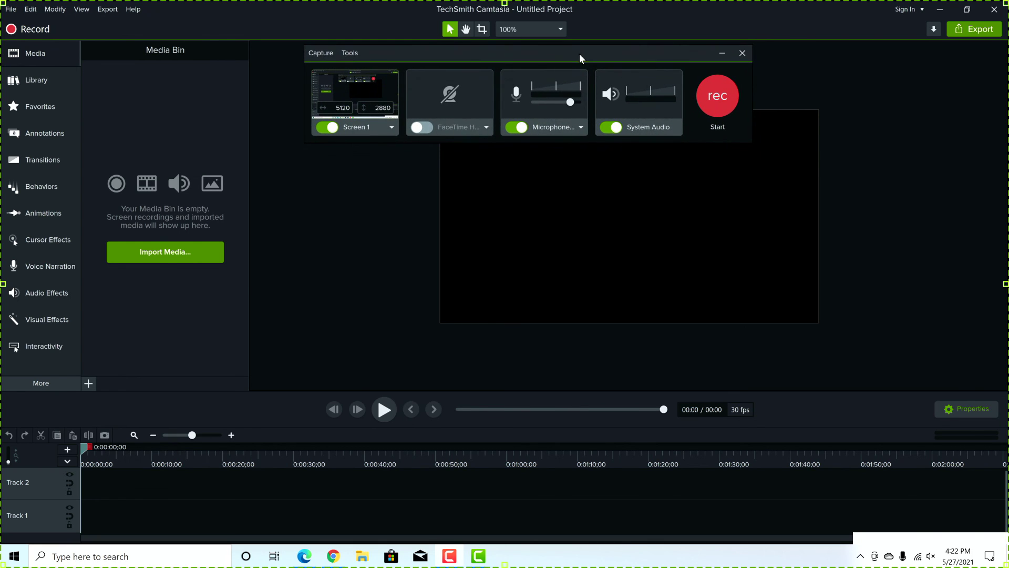